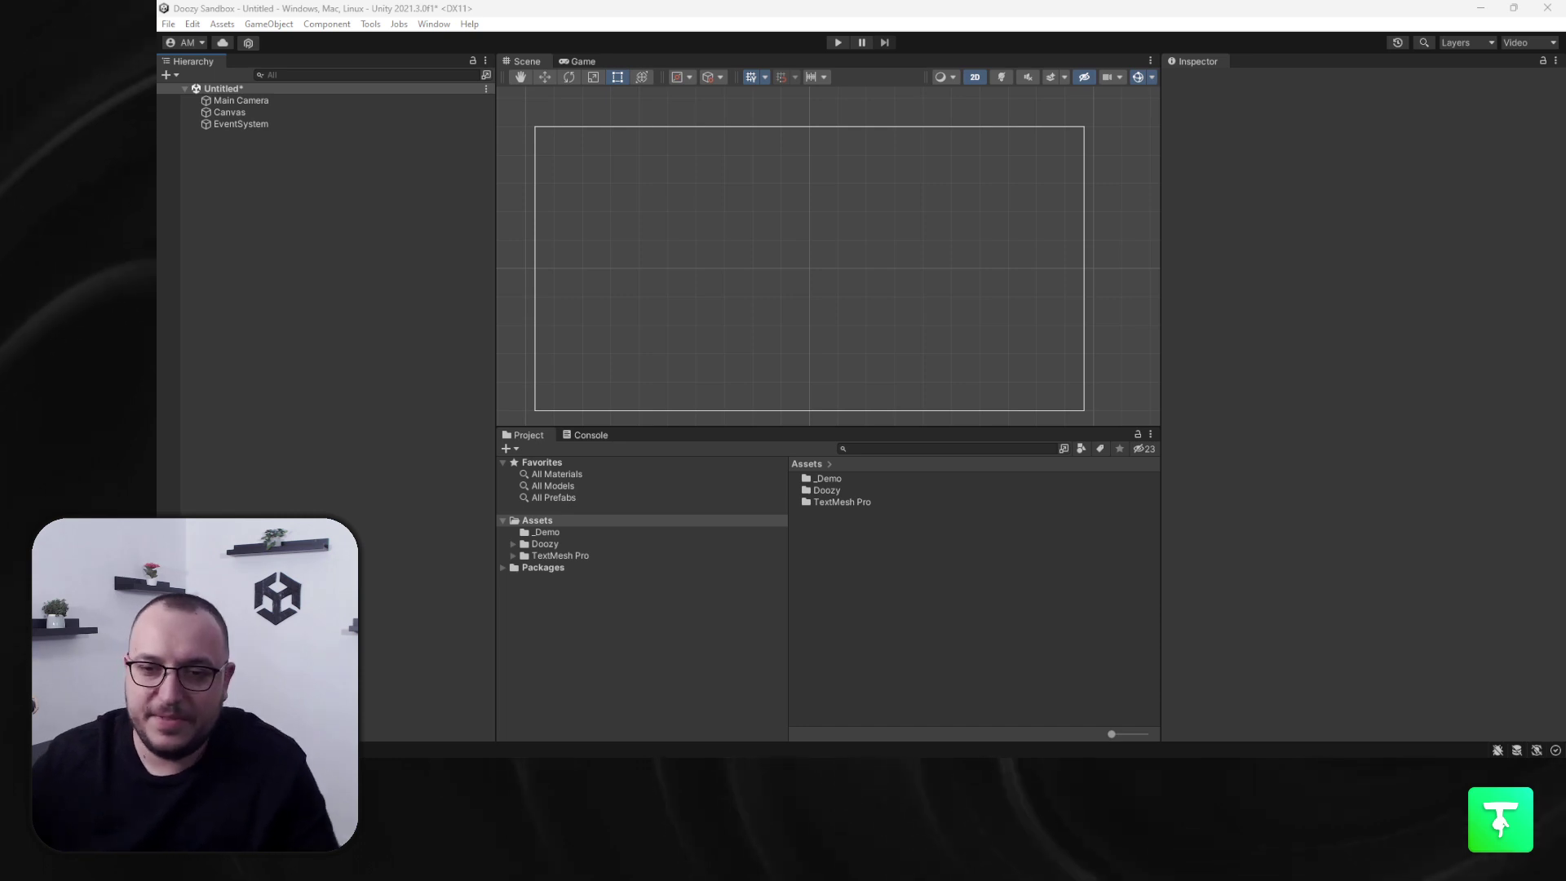
Create a Flow Graph asset in Assets via Create > Nody > Flow Graph, then open it in Nody.
right_click(900, 698)
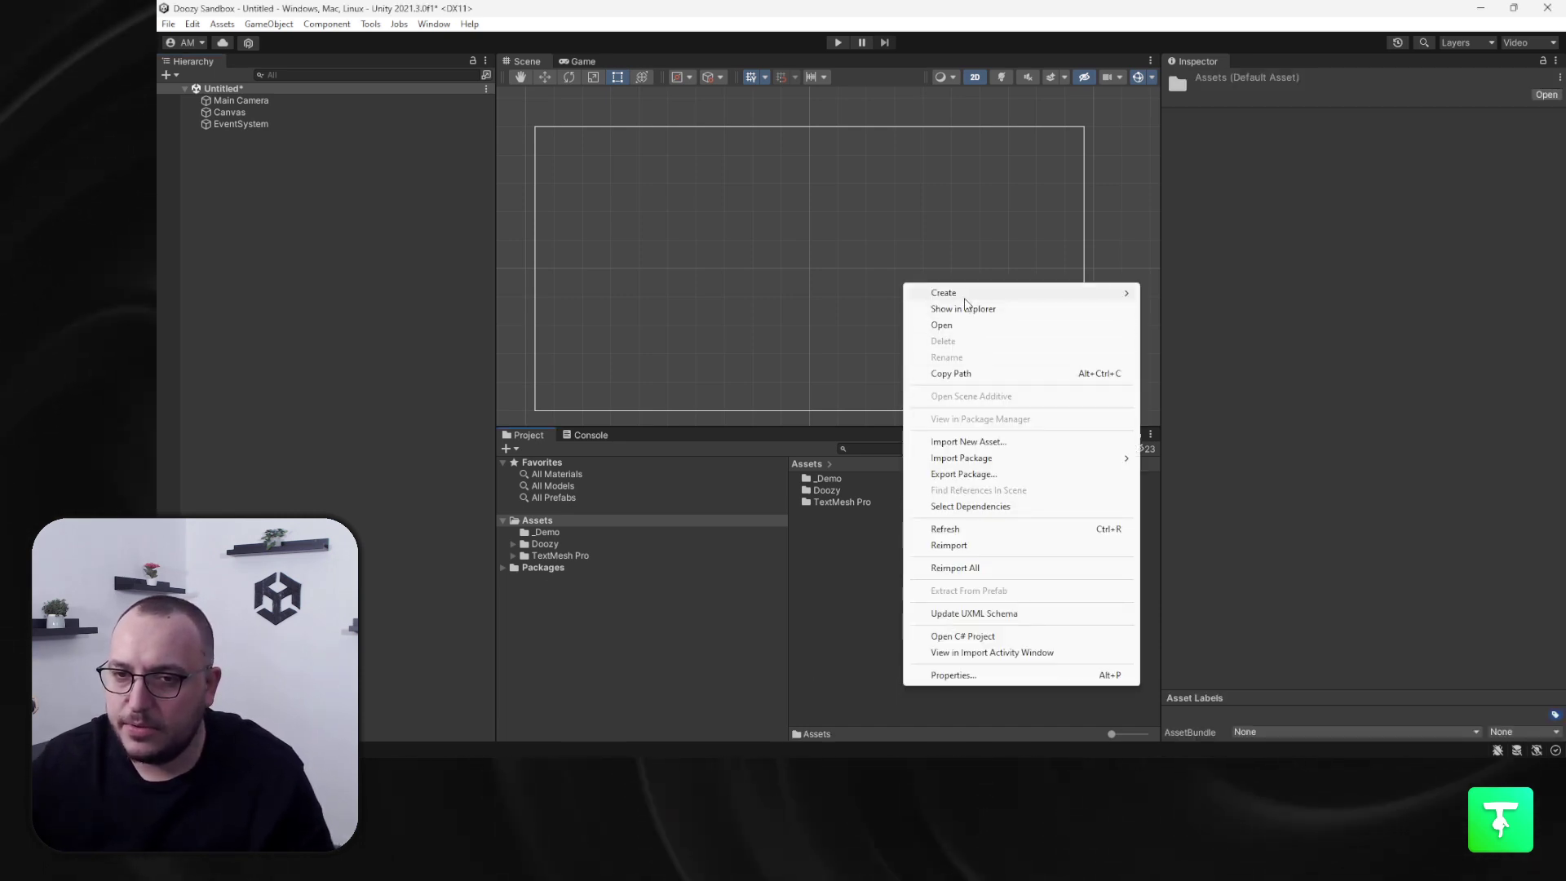
mouse_move(965, 294)
mouse_move(1183, 55)
click(1374, 55)
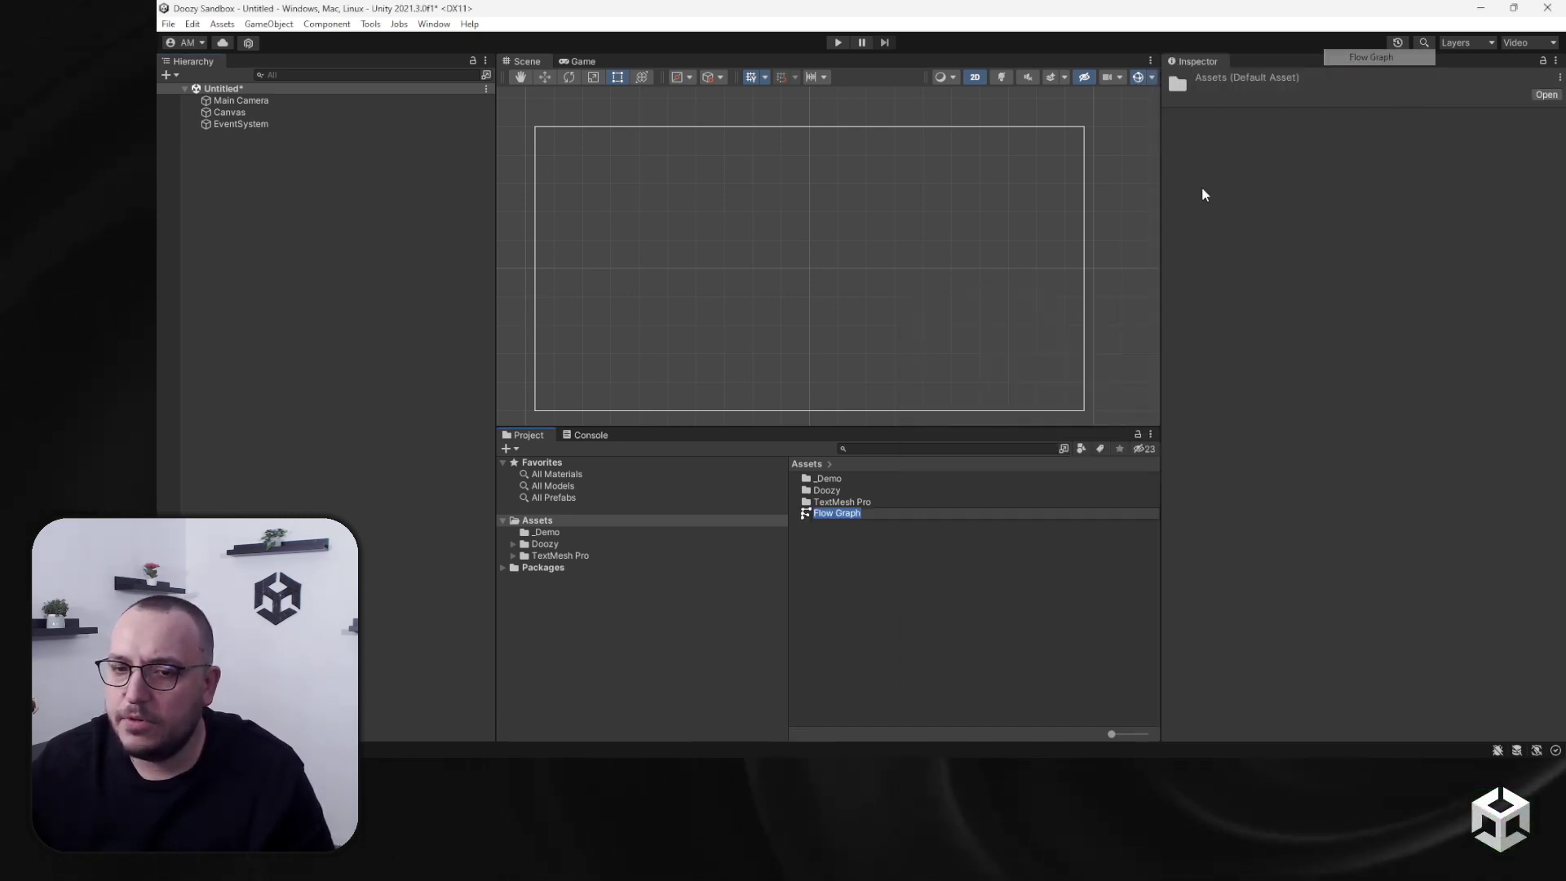
key(Return)
double_click(824, 513)
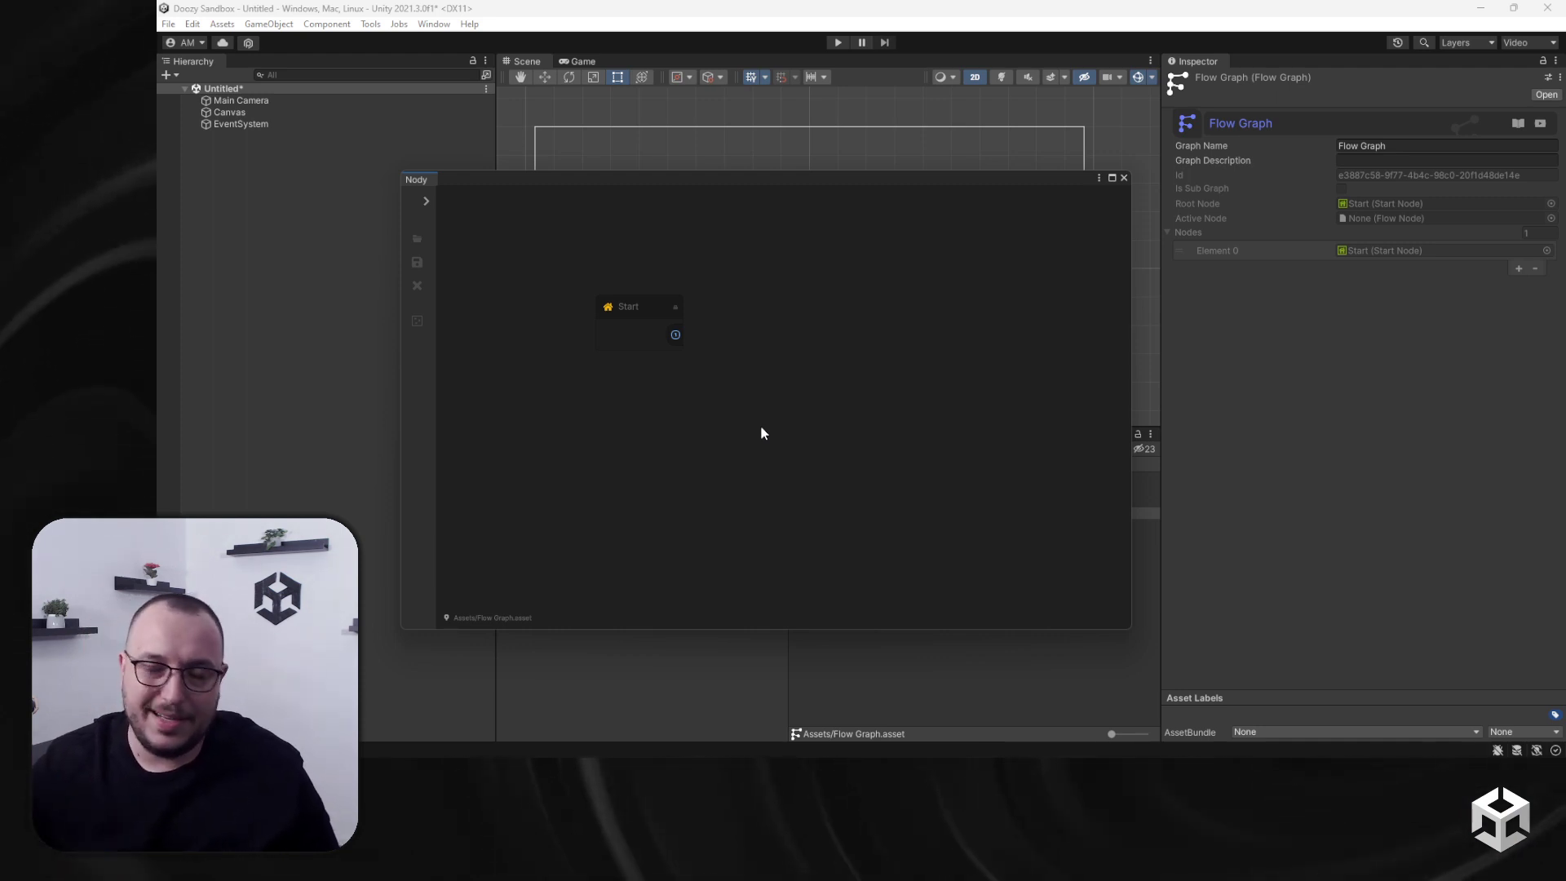
Add a System > Application Quit node and place it level with the Start node.
right_click(770, 335)
click(798, 349)
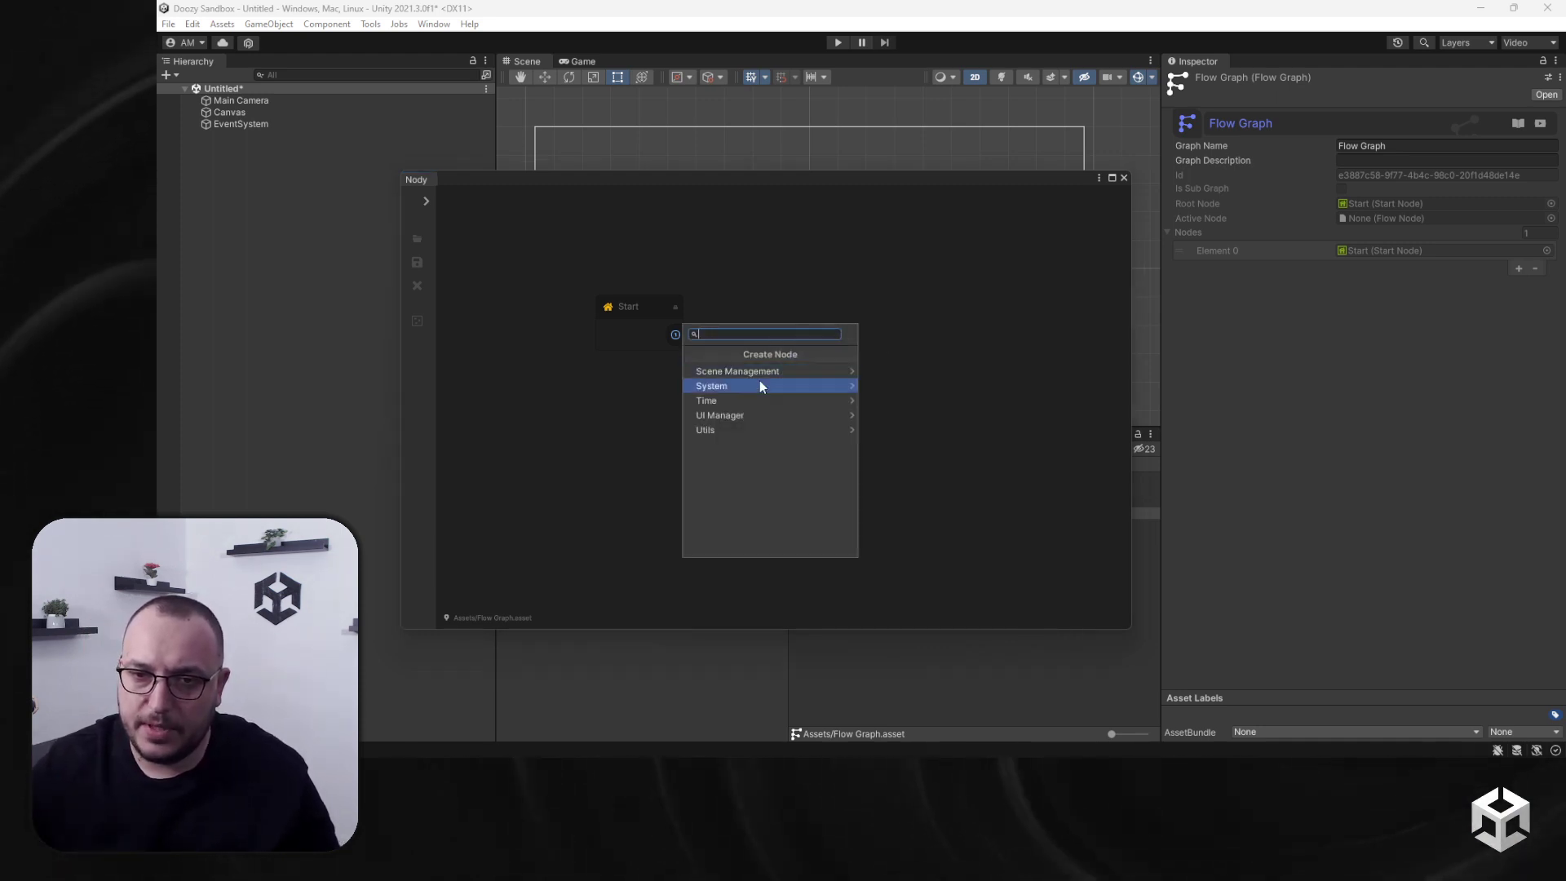
click(725, 387)
click(745, 373)
drag(813, 348, 811, 307)
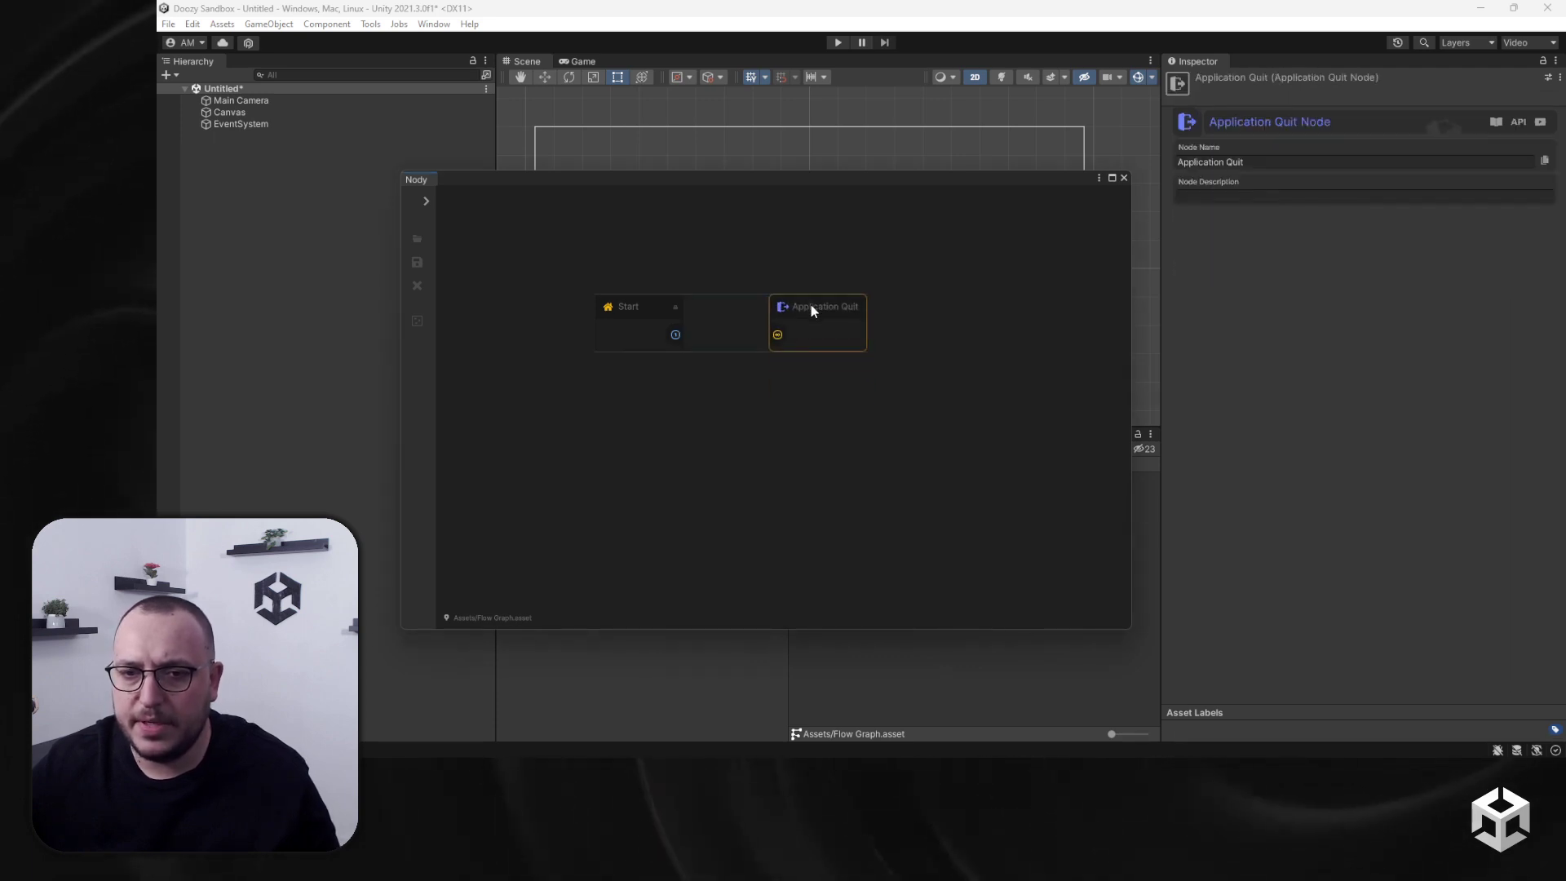
drag(676, 336, 793, 343)
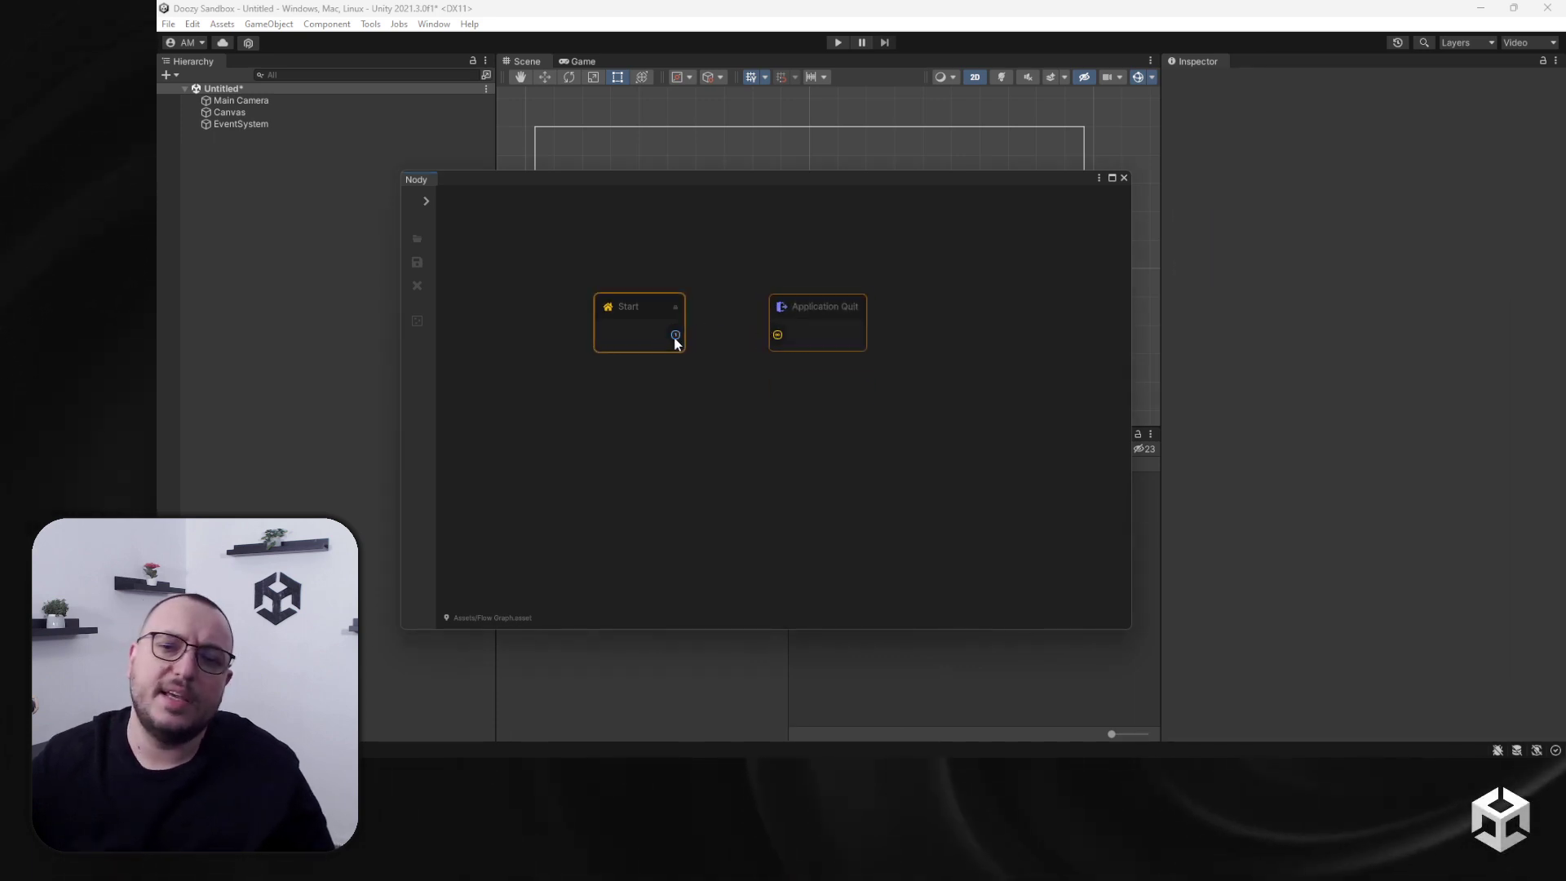
Connect Start's output to Application Quit's input and frame both nodes in view.
drag(676, 336, 778, 335)
scroll(748, 410, up, 5)
middle_drag(748, 410, 682, 543)
scroll(762, 546, down, 3)
scroll(682, 543, up, 3)
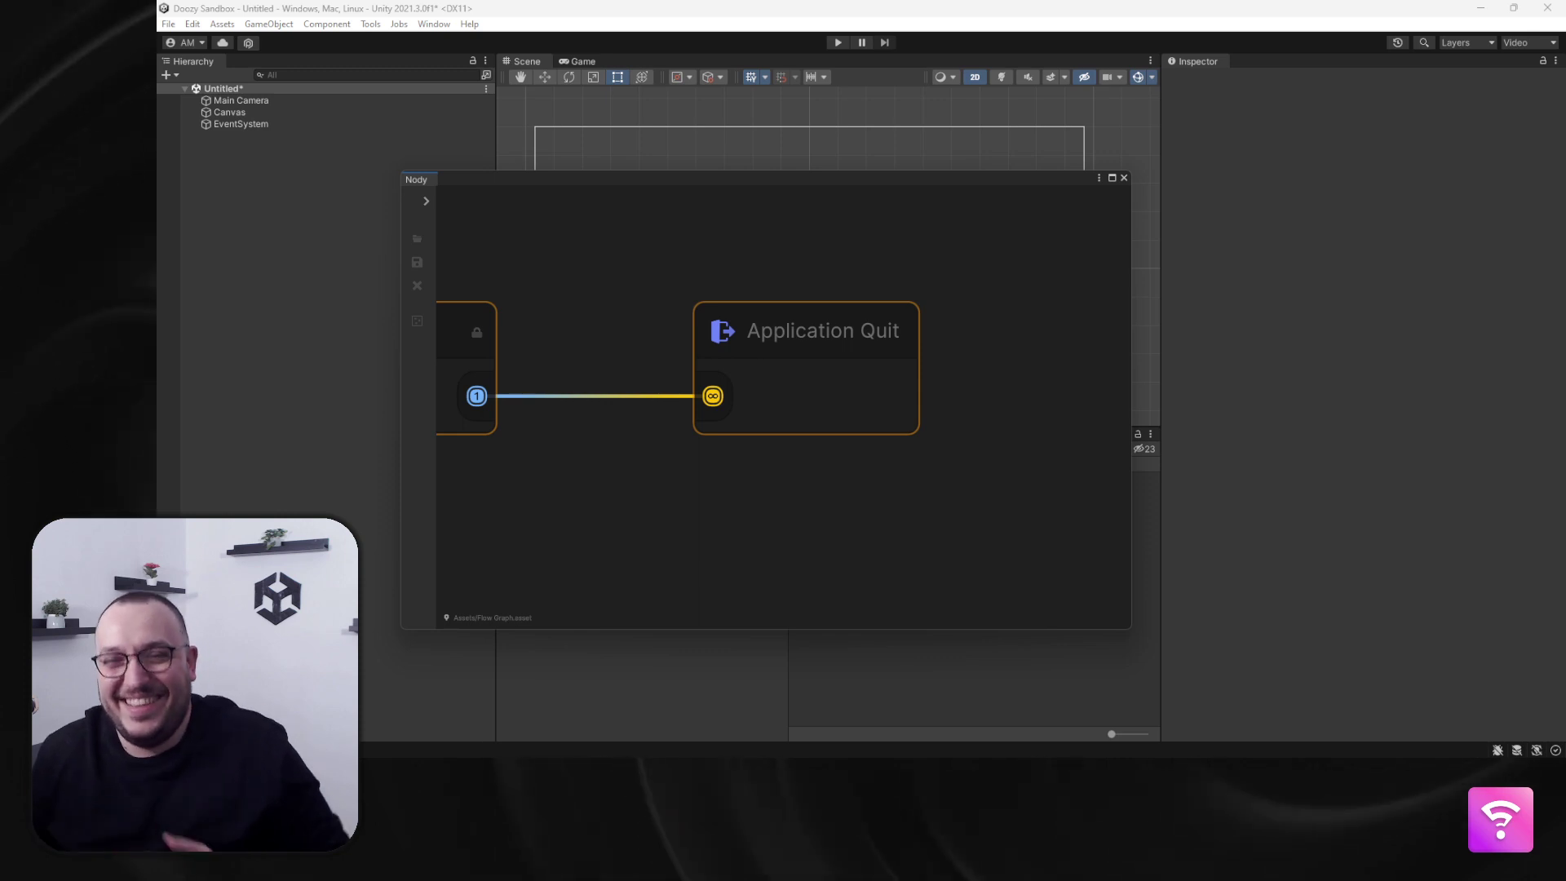
key(a)
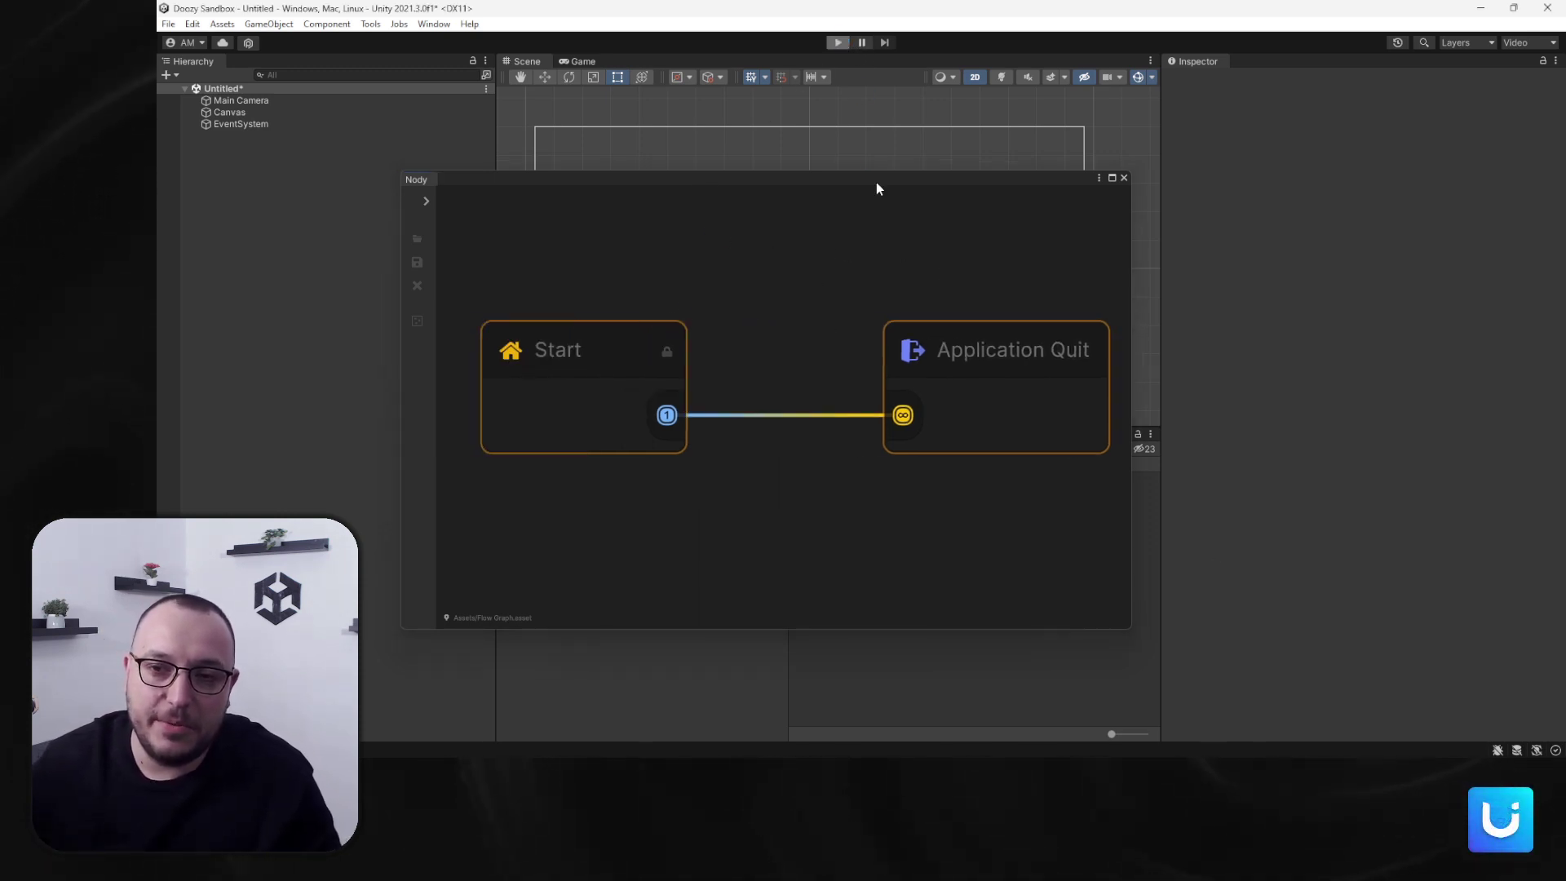
Run a quick play-mode test and exit play mode.
key(ctrl+p)
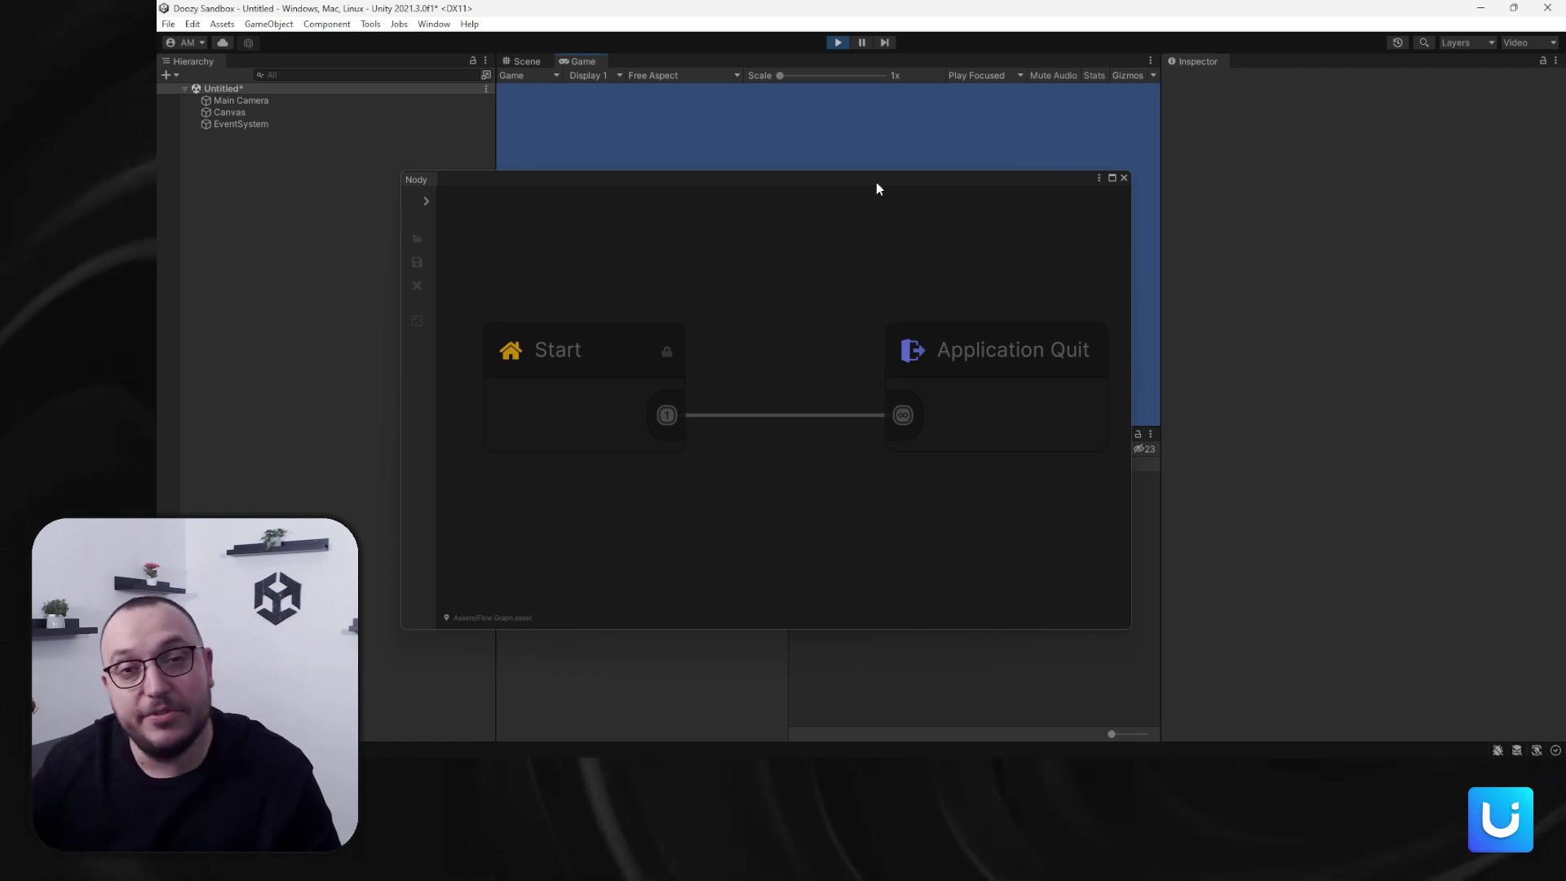
click(837, 43)
right_click(245, 249)
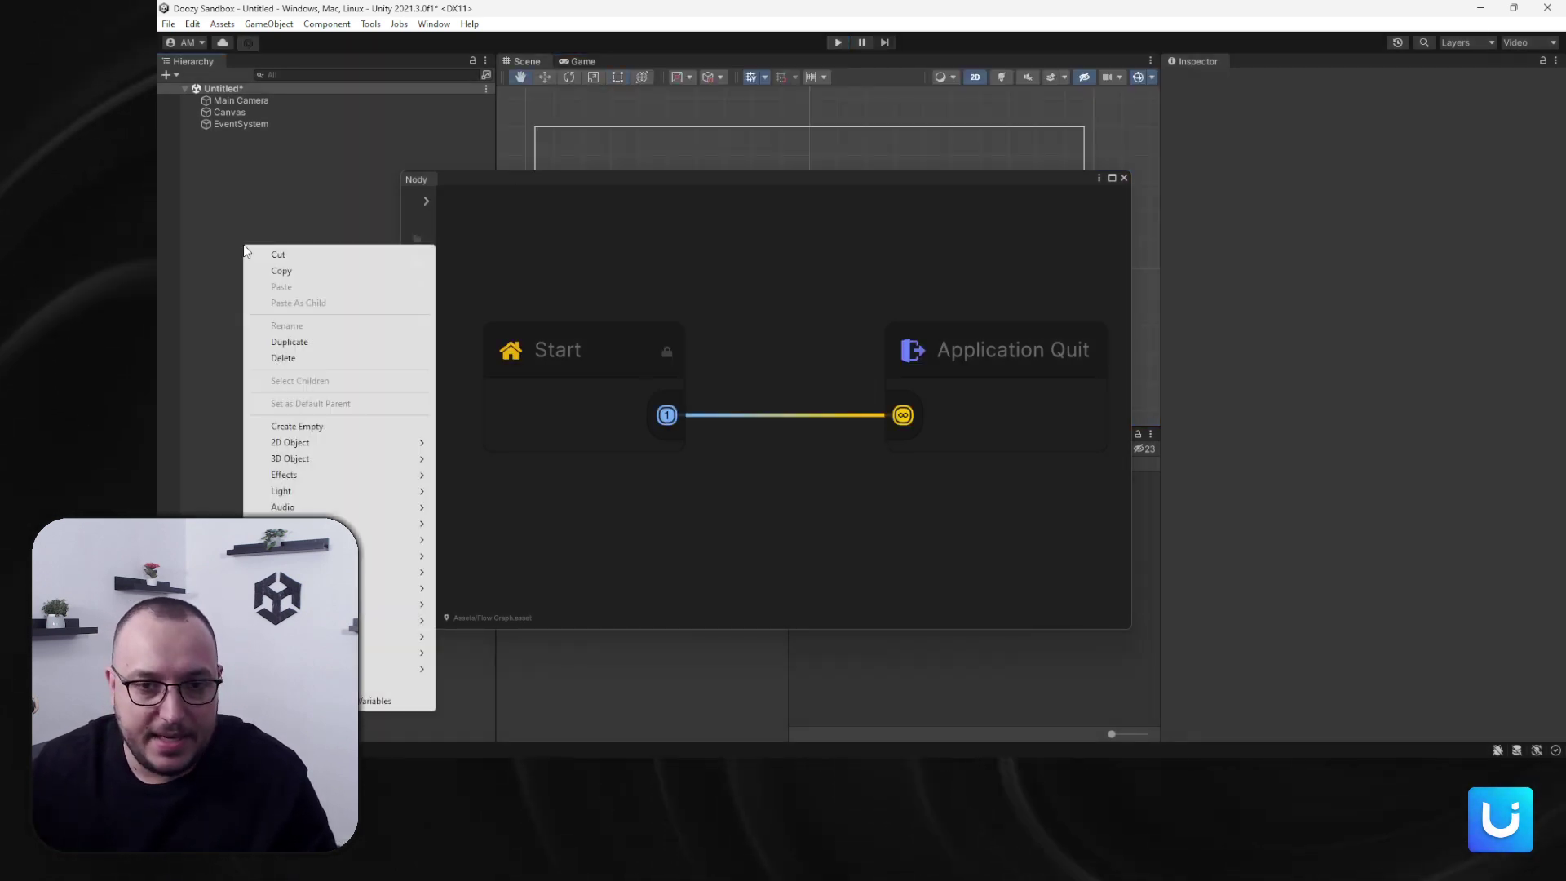
click(237, 227)
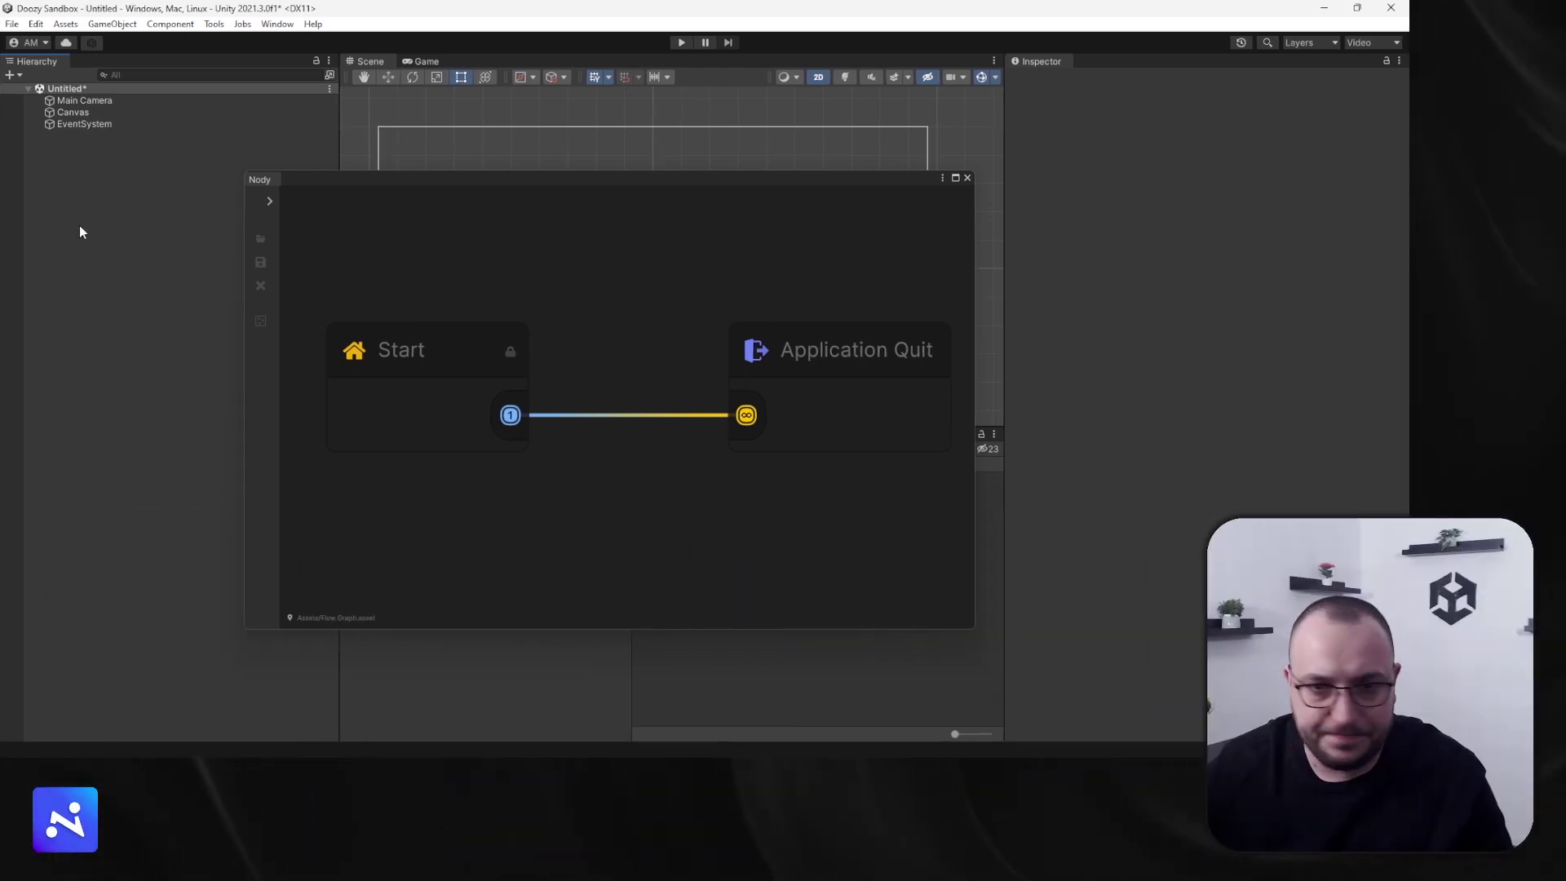
Add a Nody Flow Controller to the scene and assign the Flow Graph to it.
right_click(63, 227)
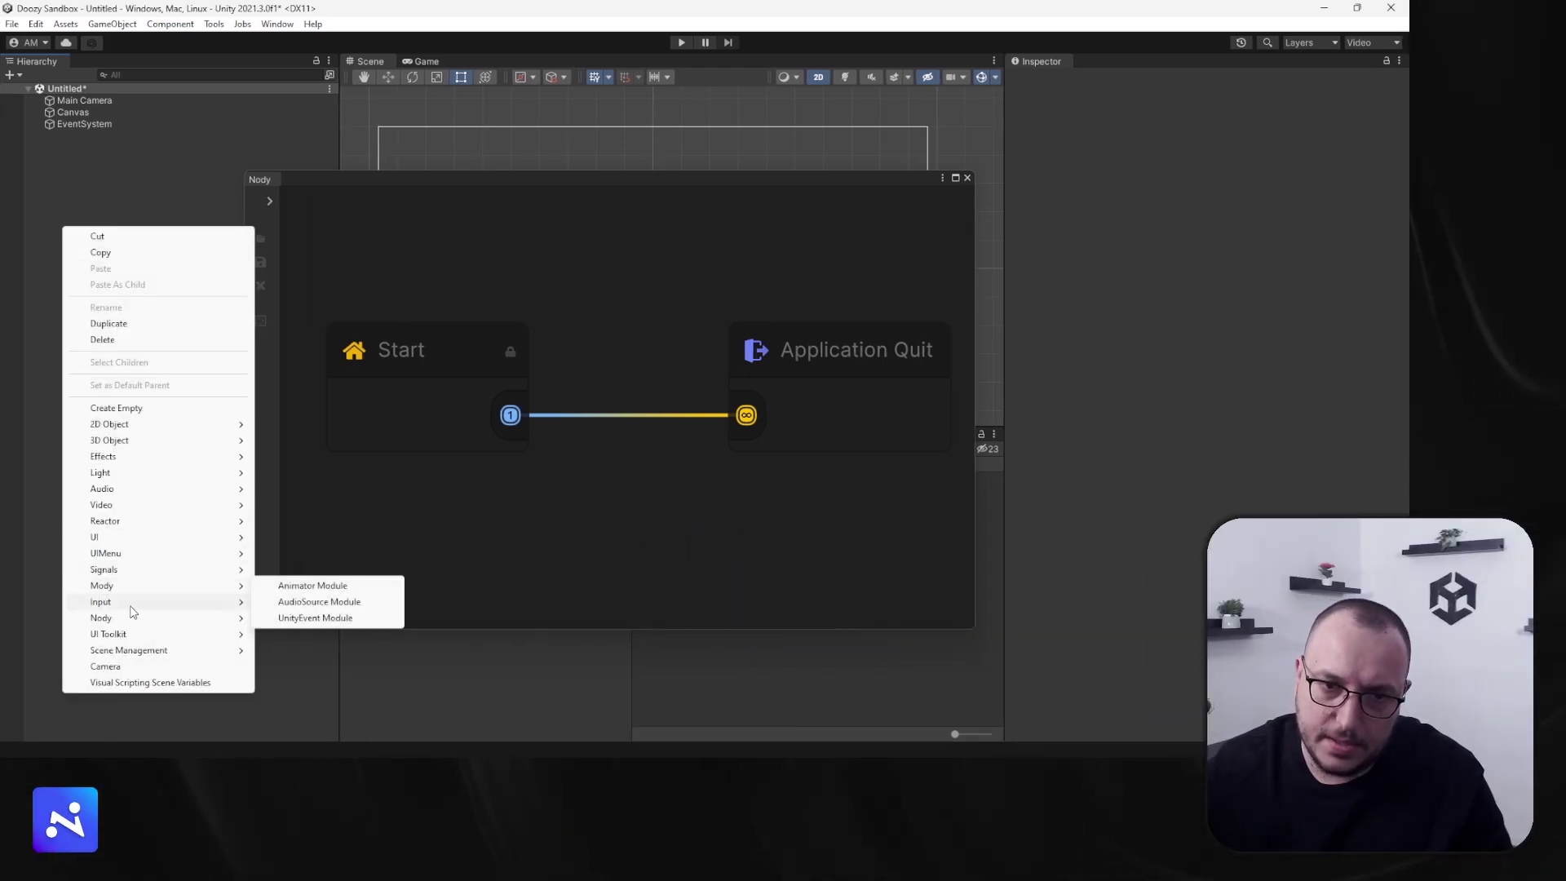
mouse_move(229, 617)
click(319, 622)
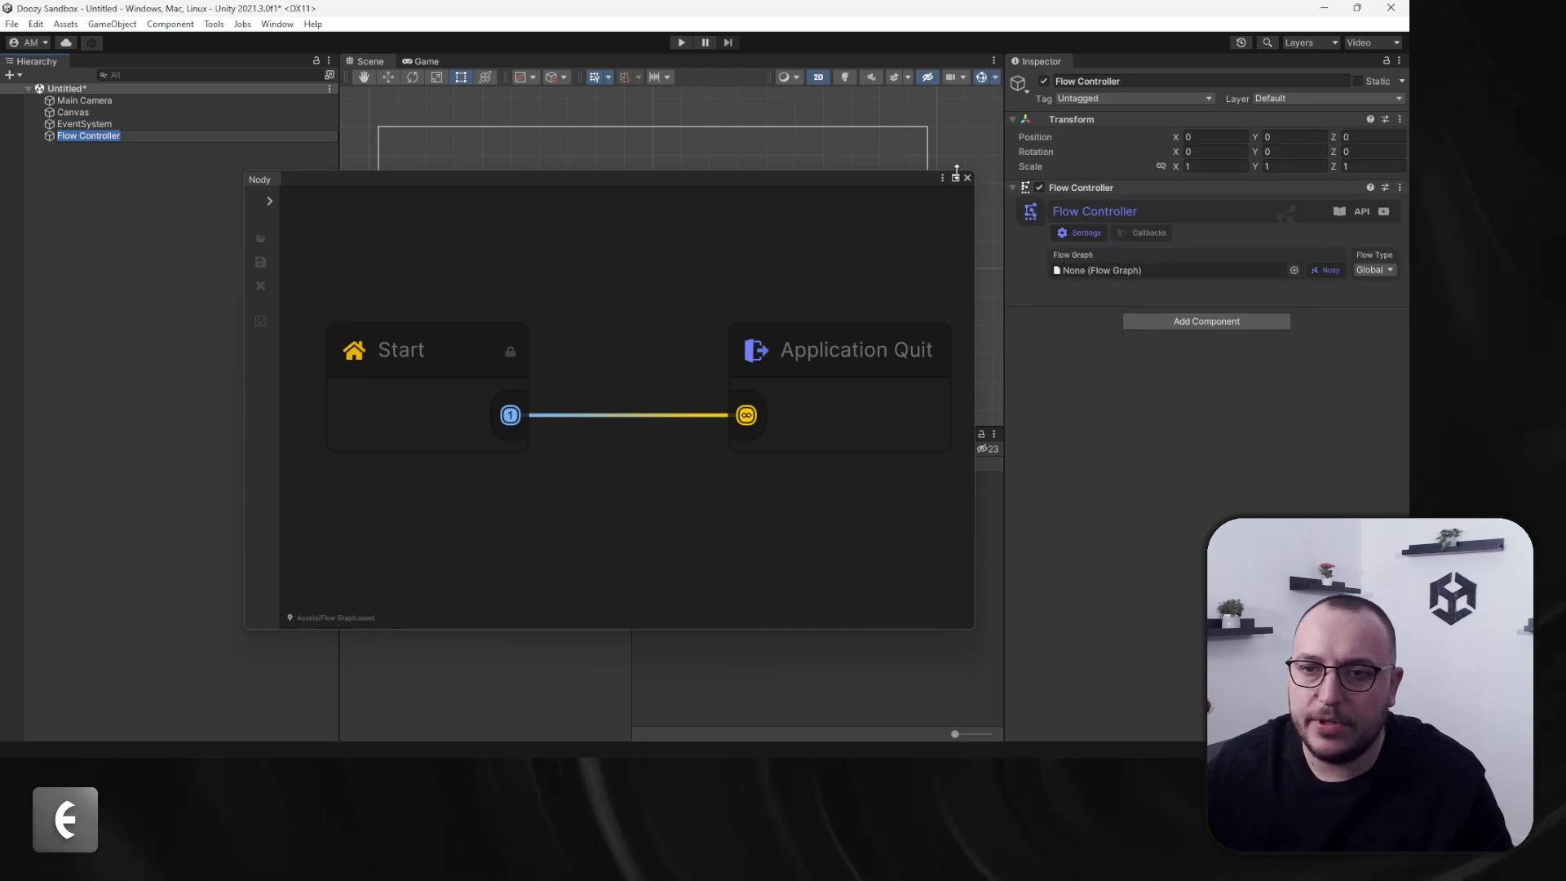
drag(671, 517, 1142, 270)
click(1309, 269)
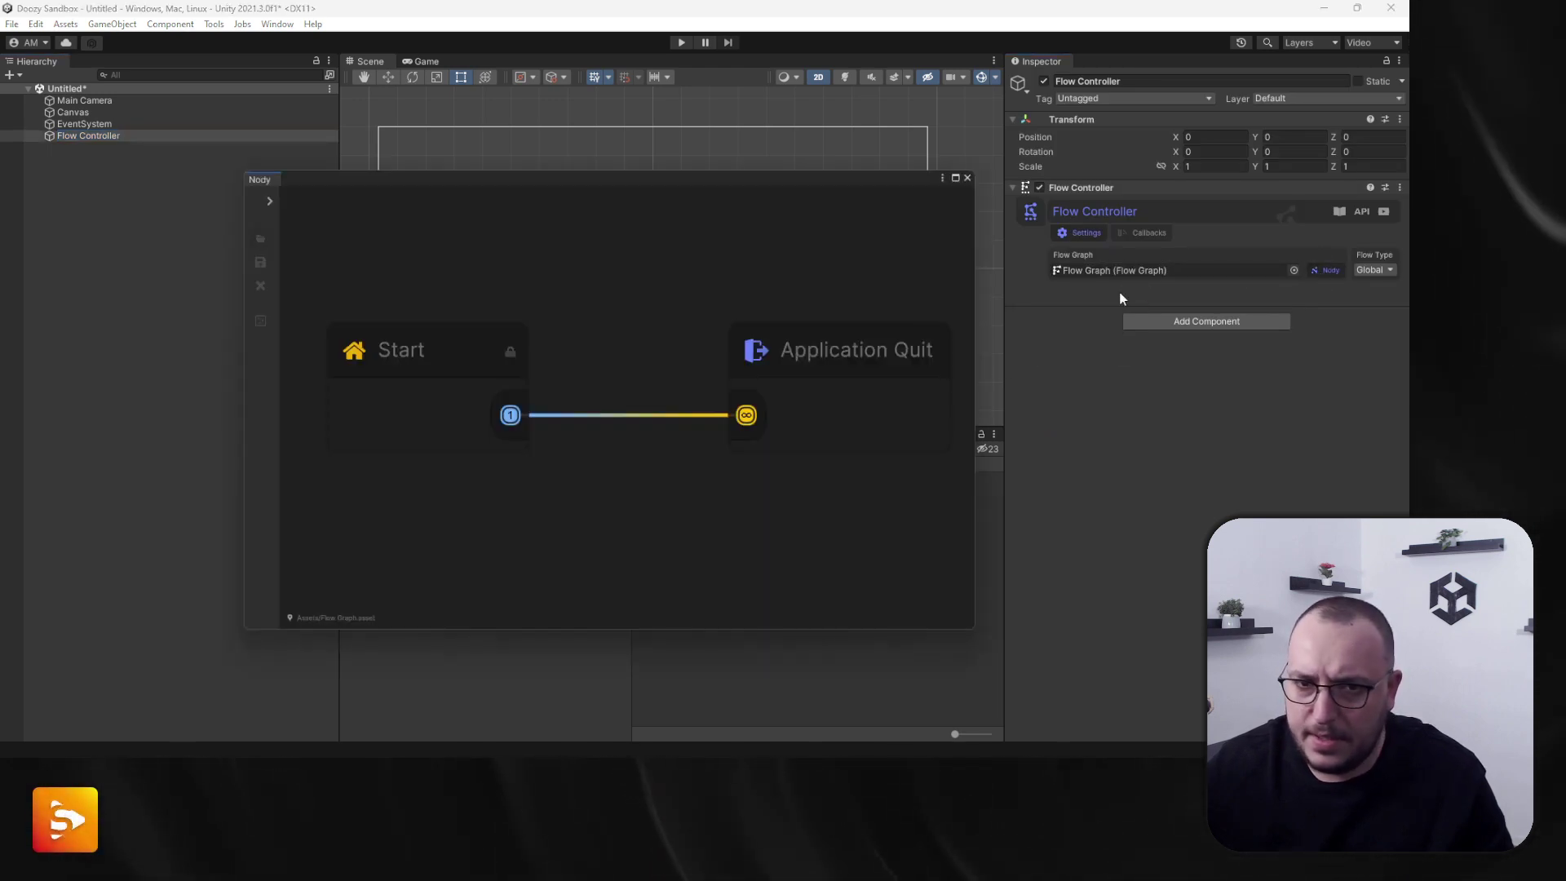
Dock the Nody editor in the bottom panel, play-test the quit flow, and switch to Rider.
drag(343, 182, 534, 455)
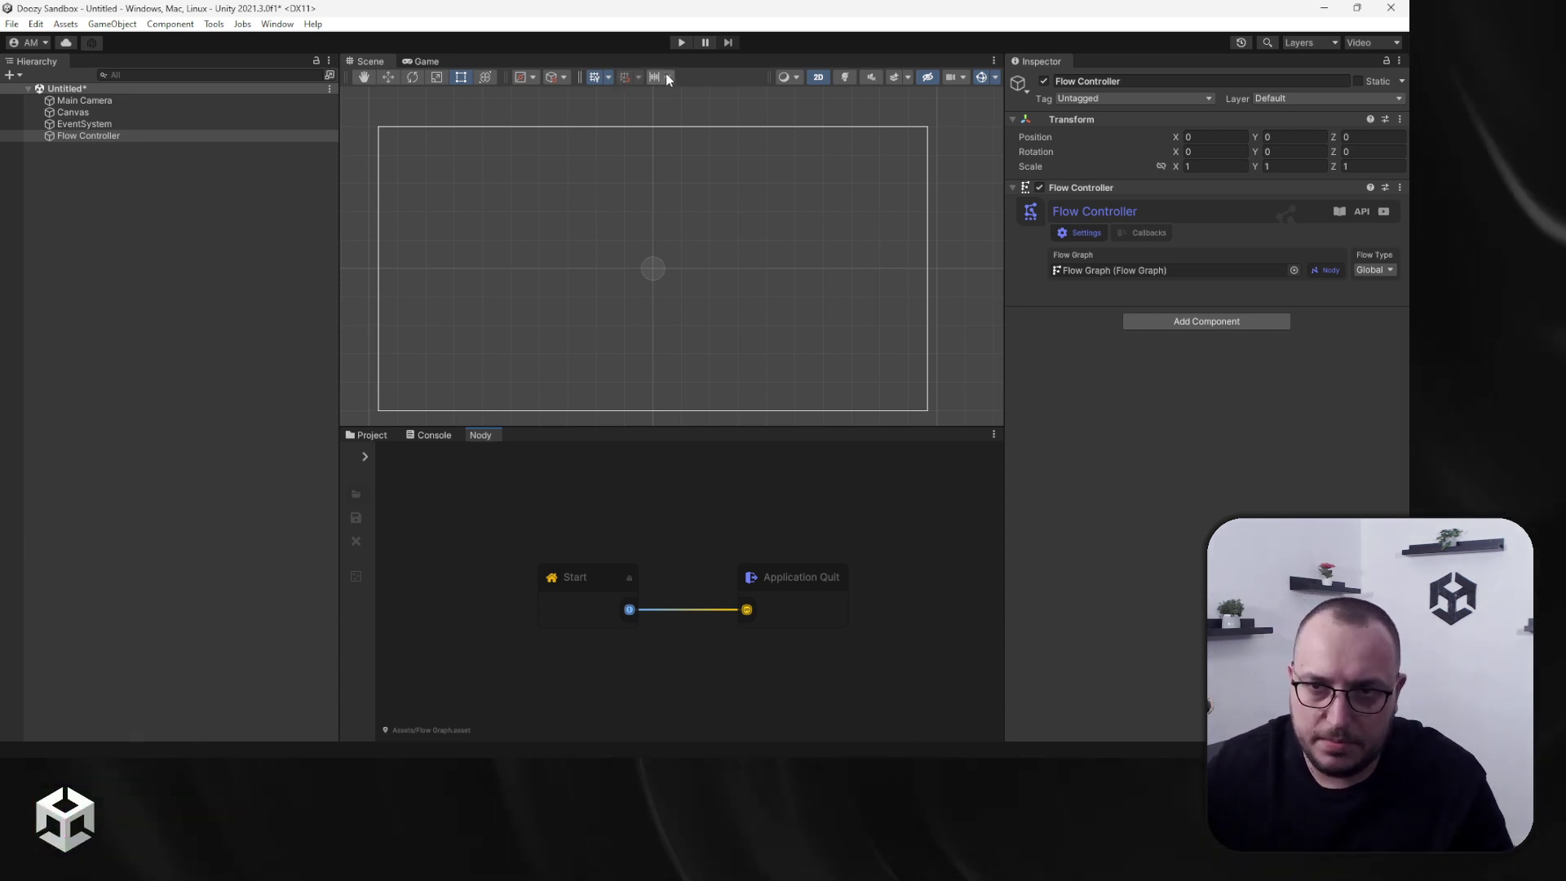
click(682, 42)
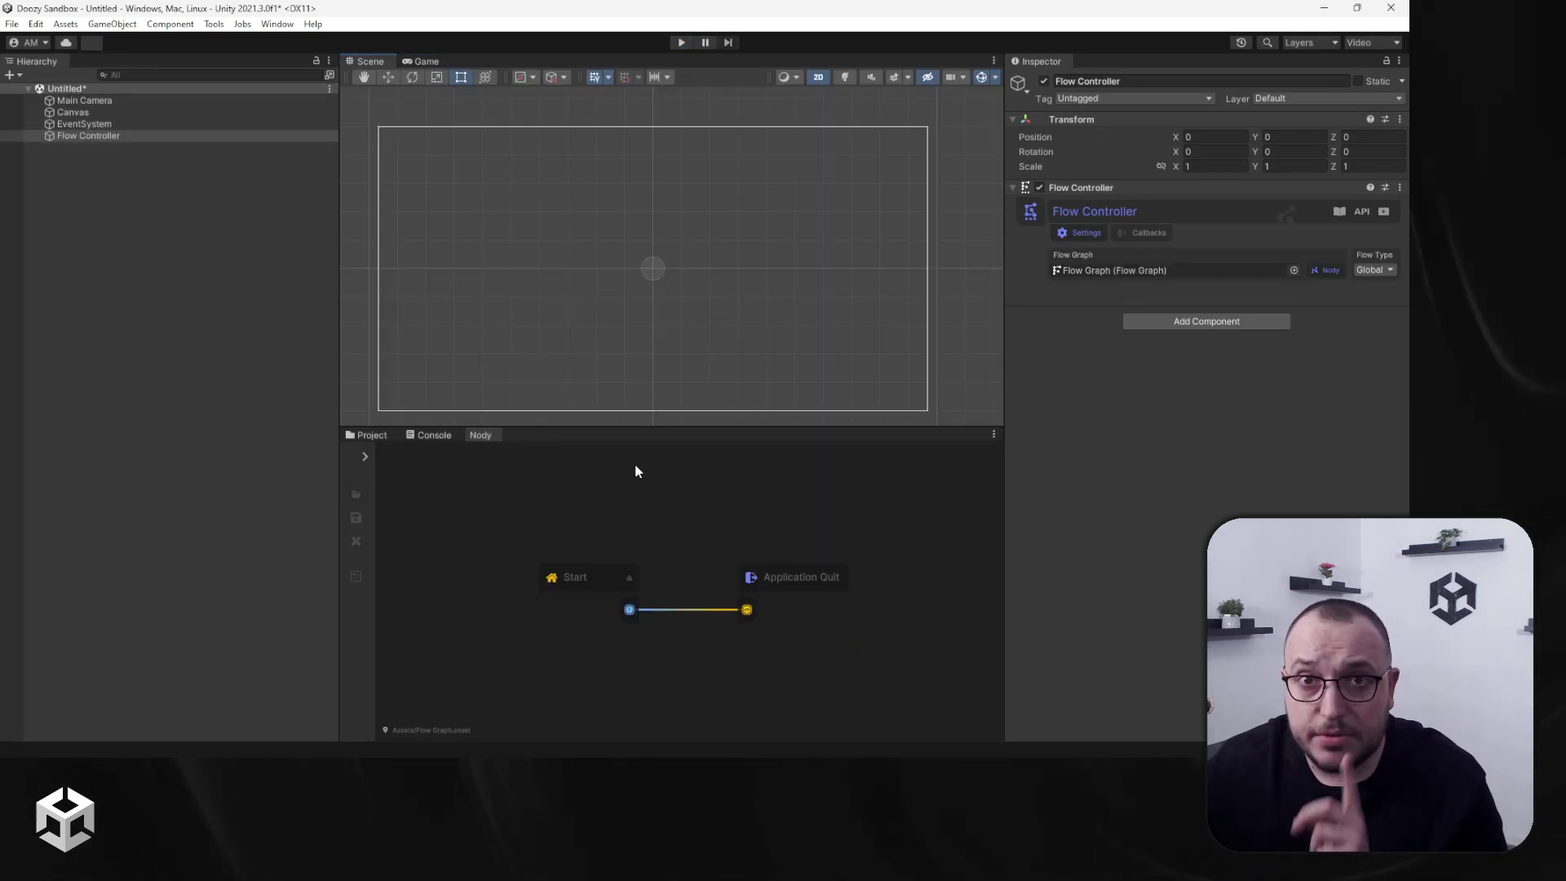
click(445, 693)
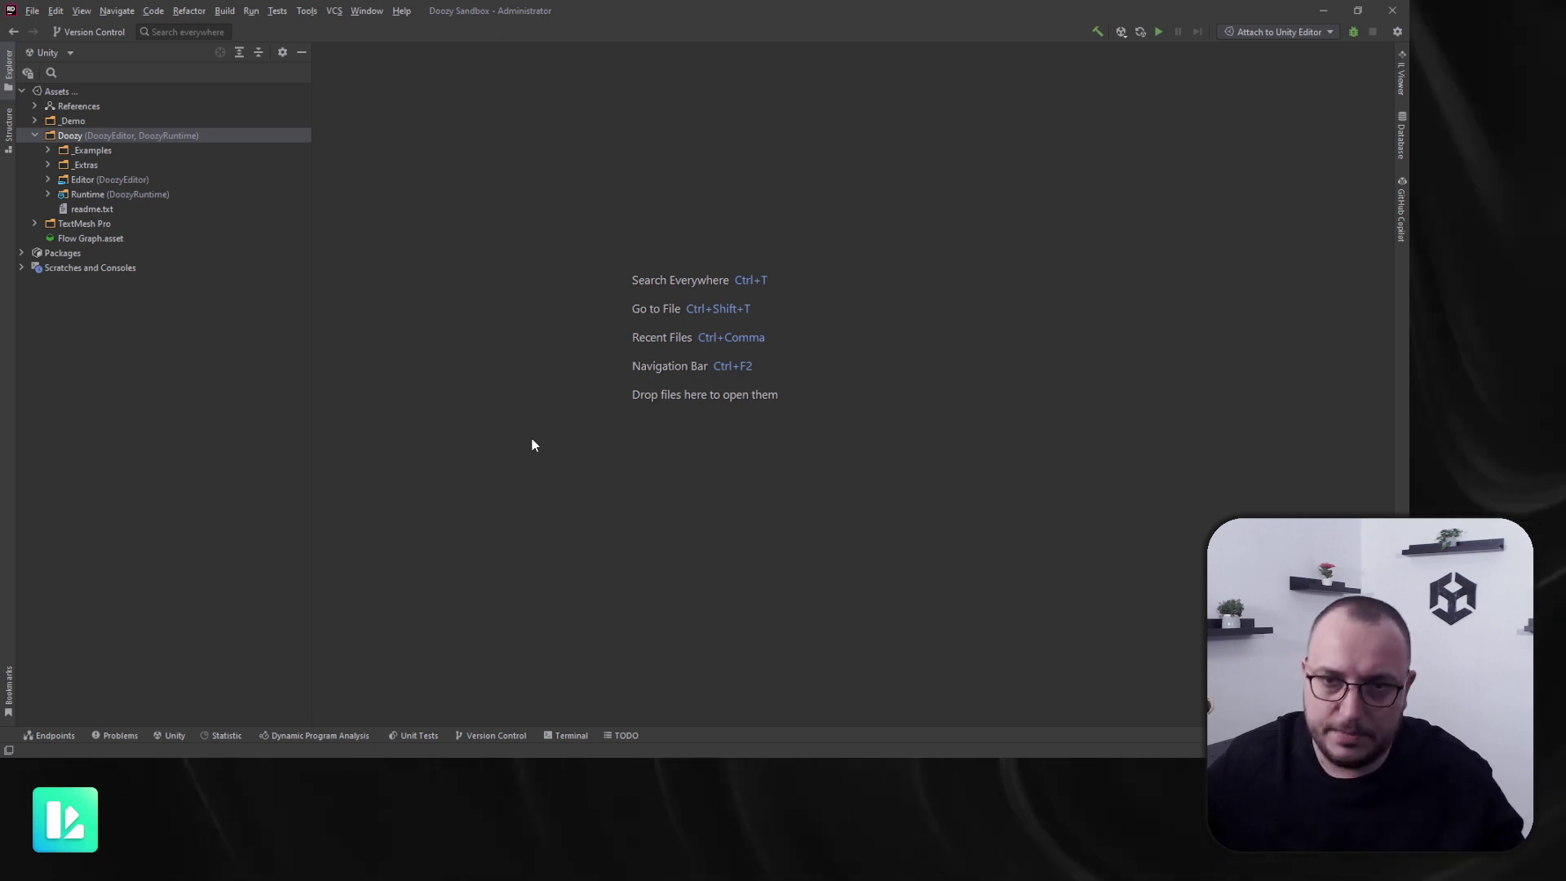
key(ctrl+t)
key(Return)
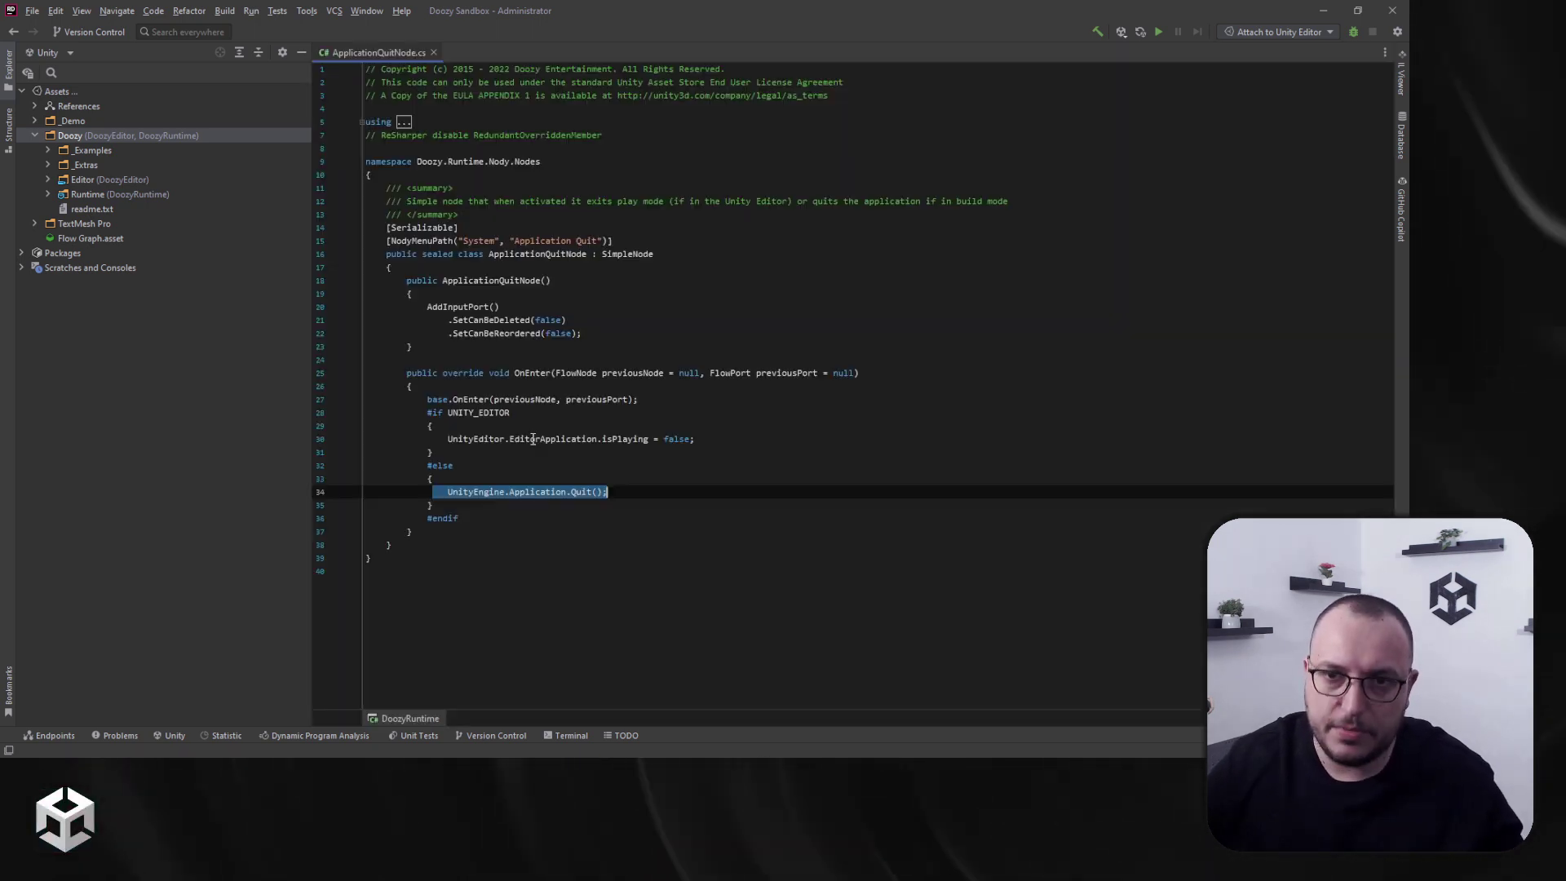
drag(426, 389, 577, 488)
click(604, 520)
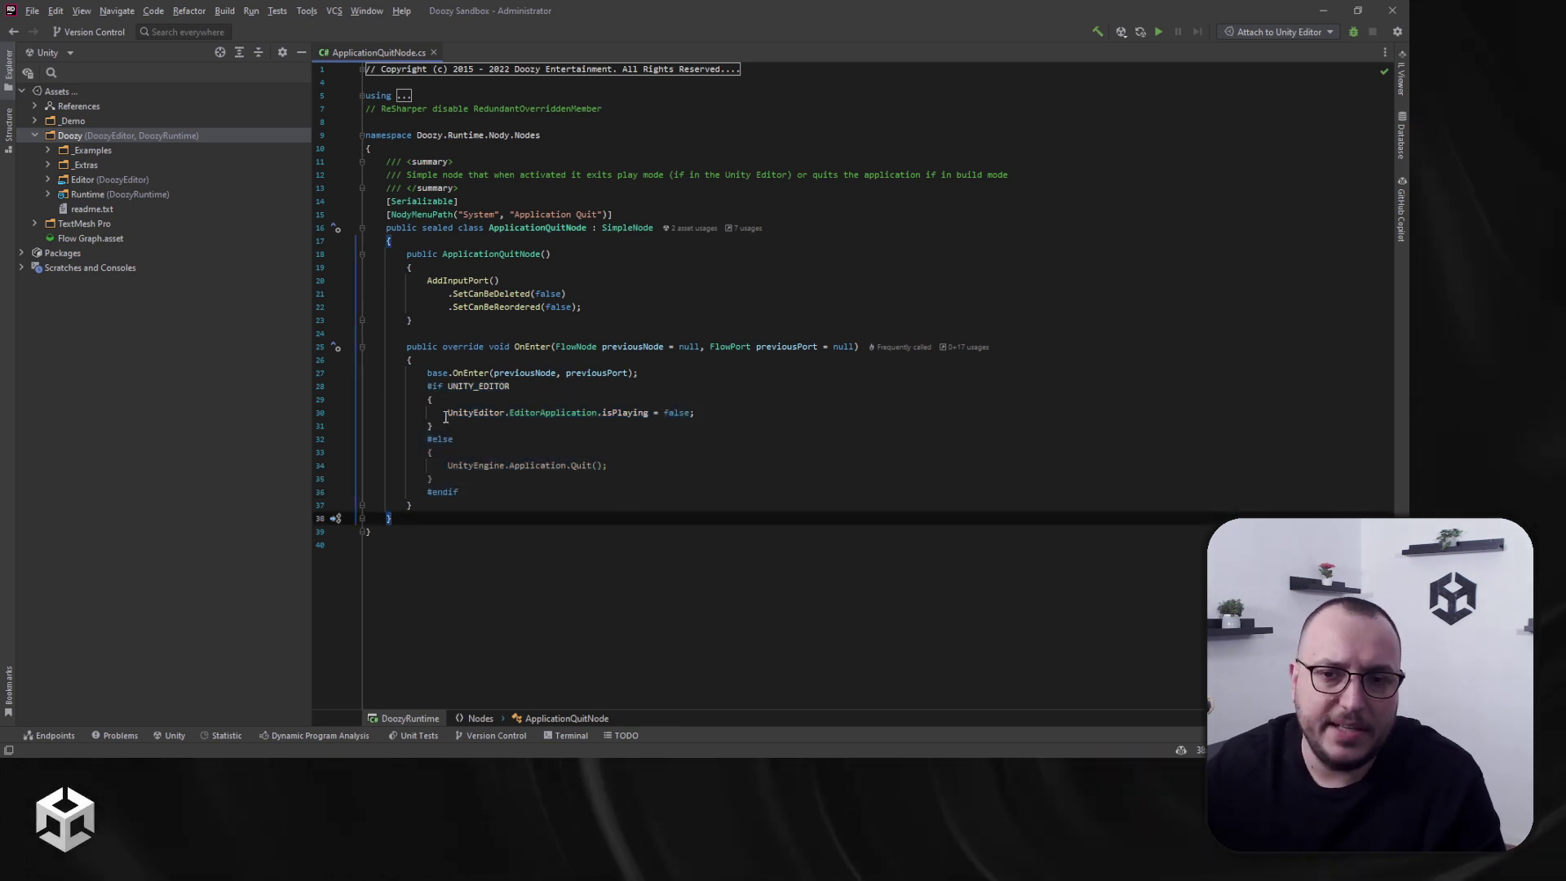
drag(446, 418, 694, 412)
click(454, 439)
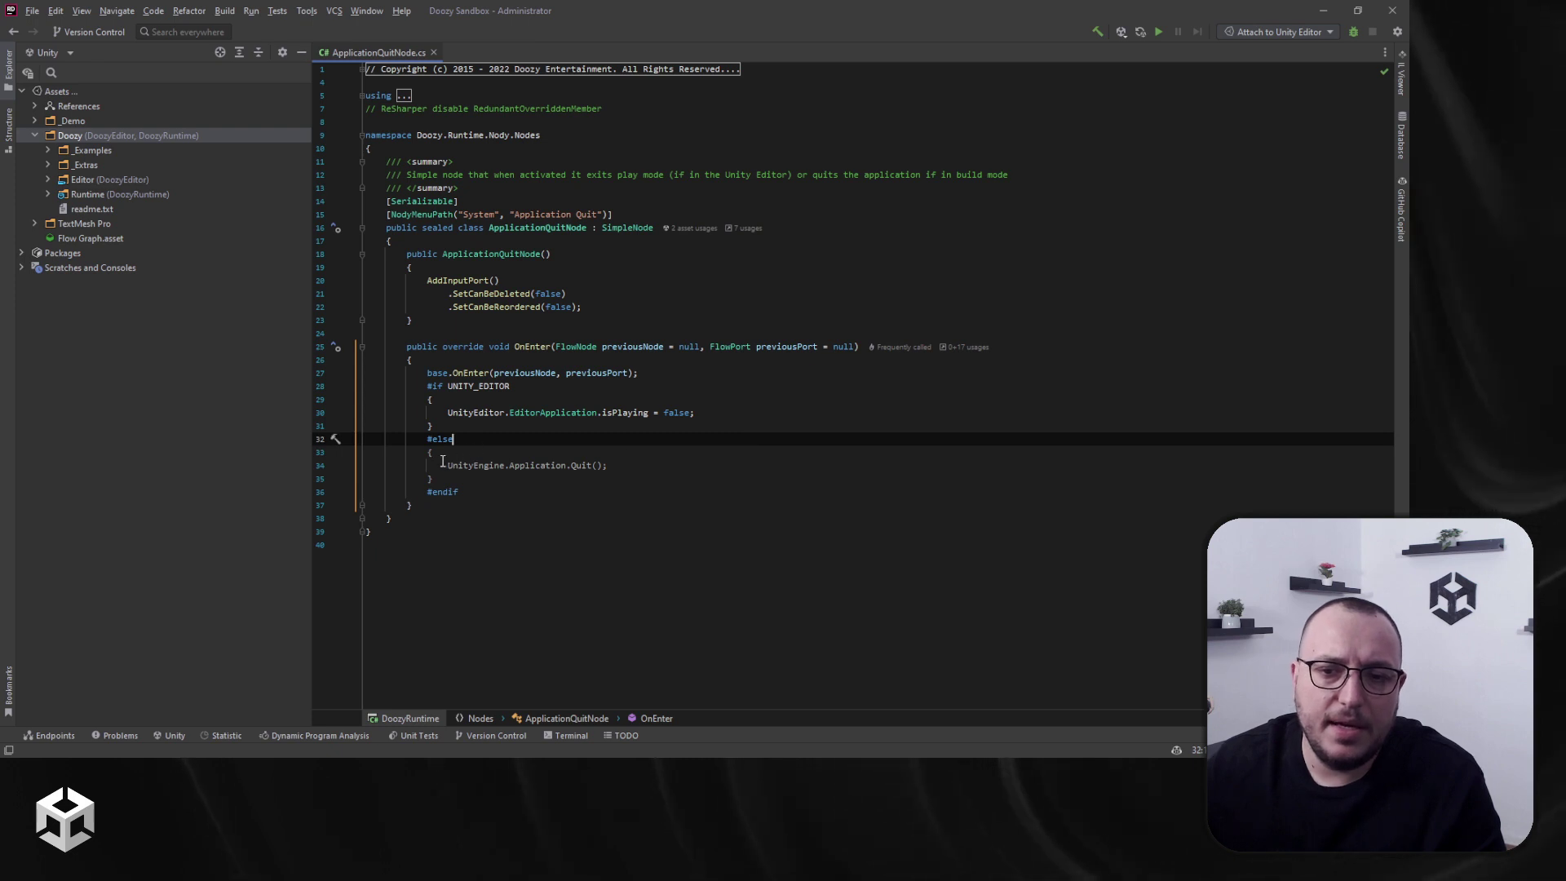
drag(442, 462, 726, 465)
click(735, 477)
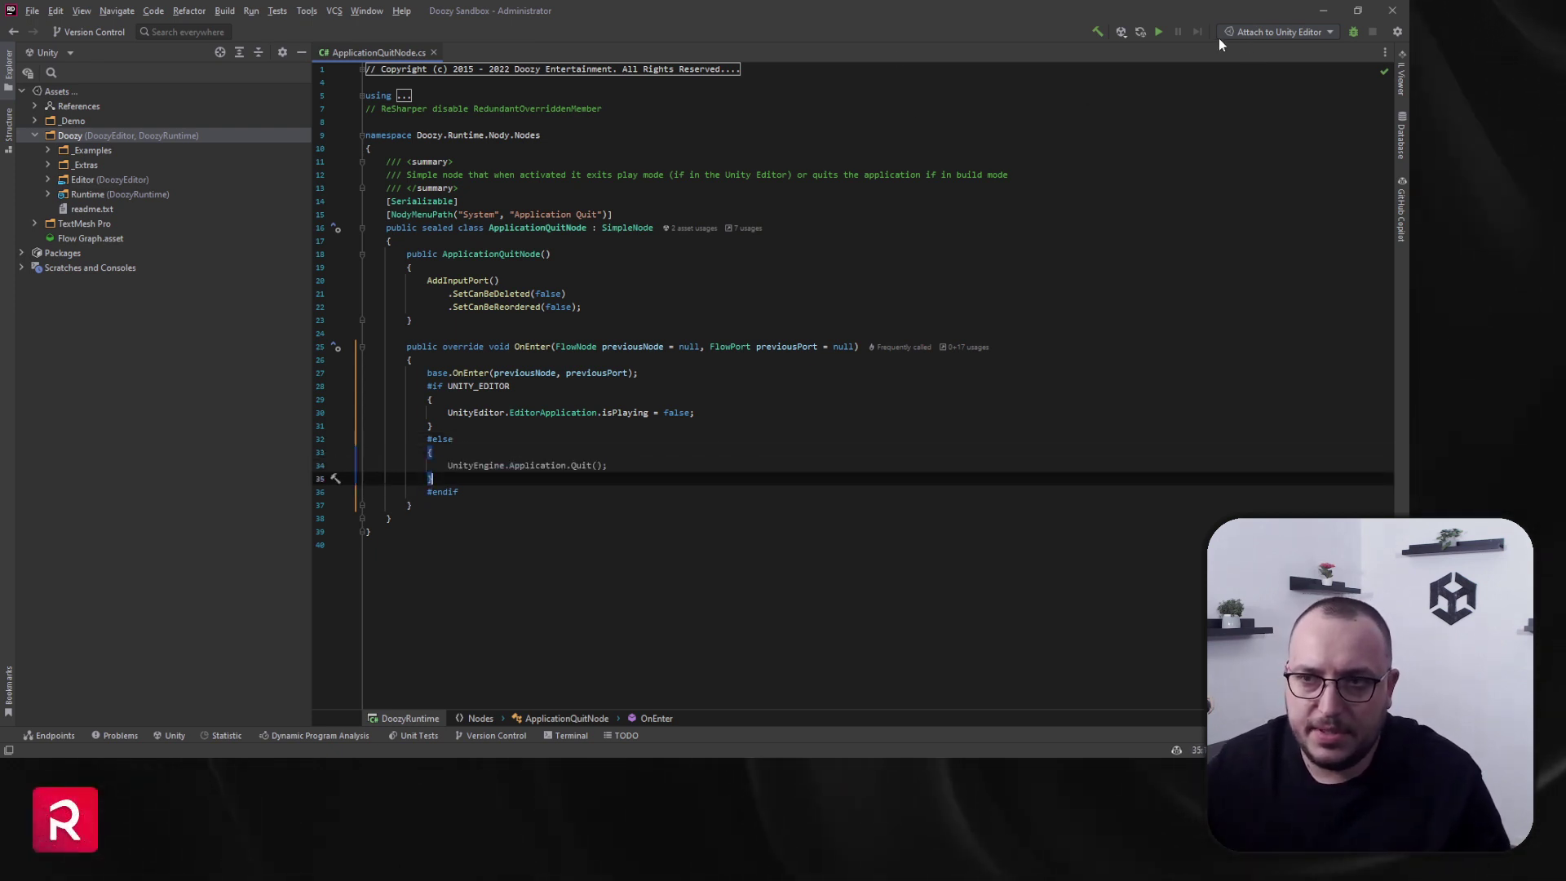
click(434, 52)
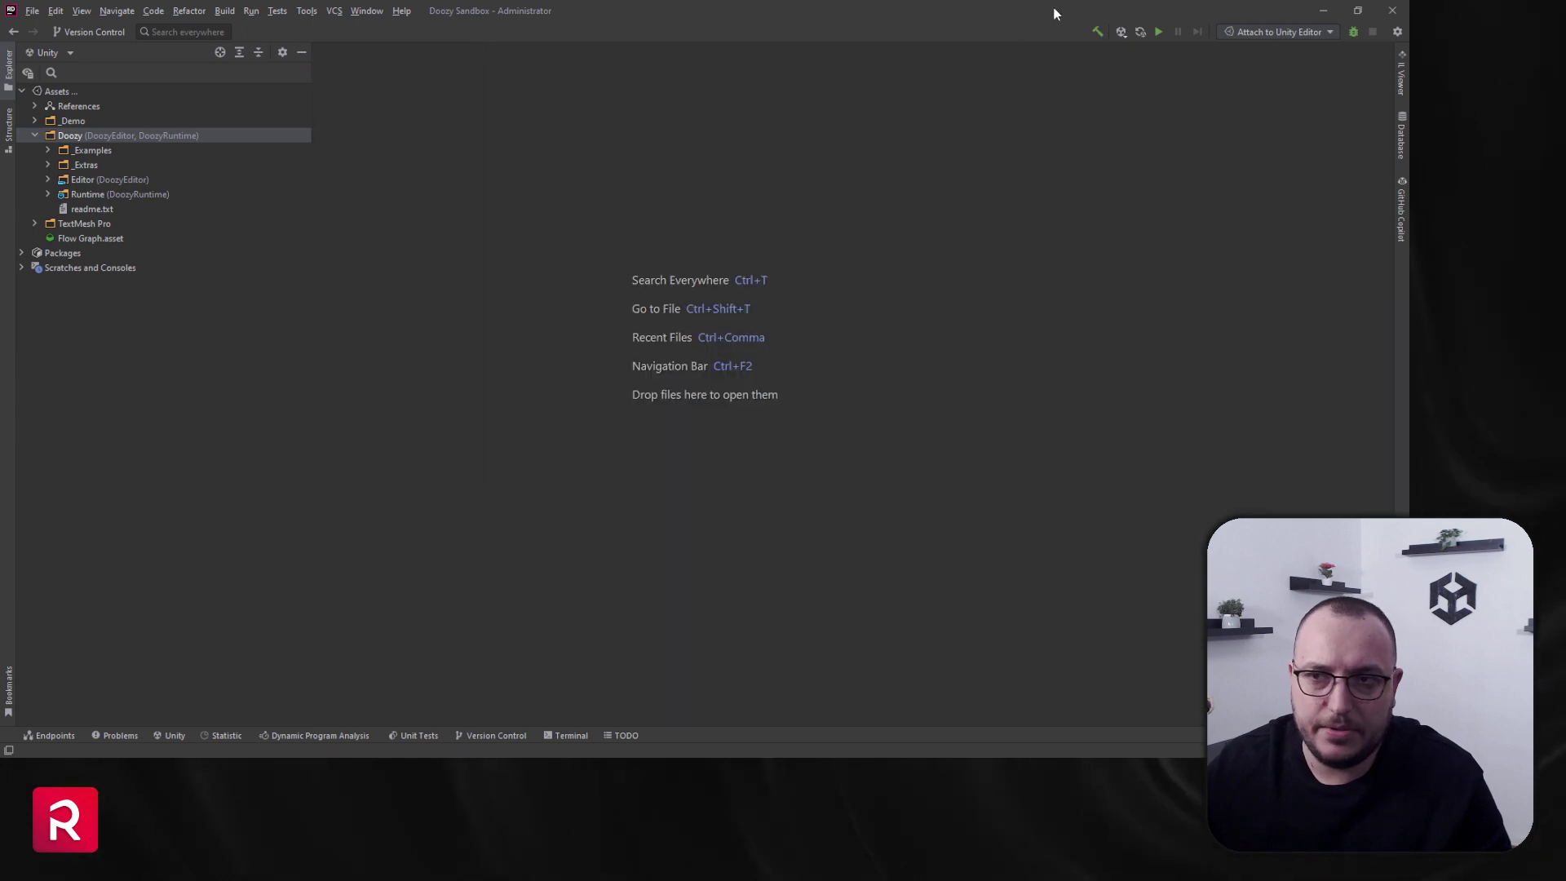
Back in Unity, add a UI node above Start and Application Quit in the graph.
click(1319, 12)
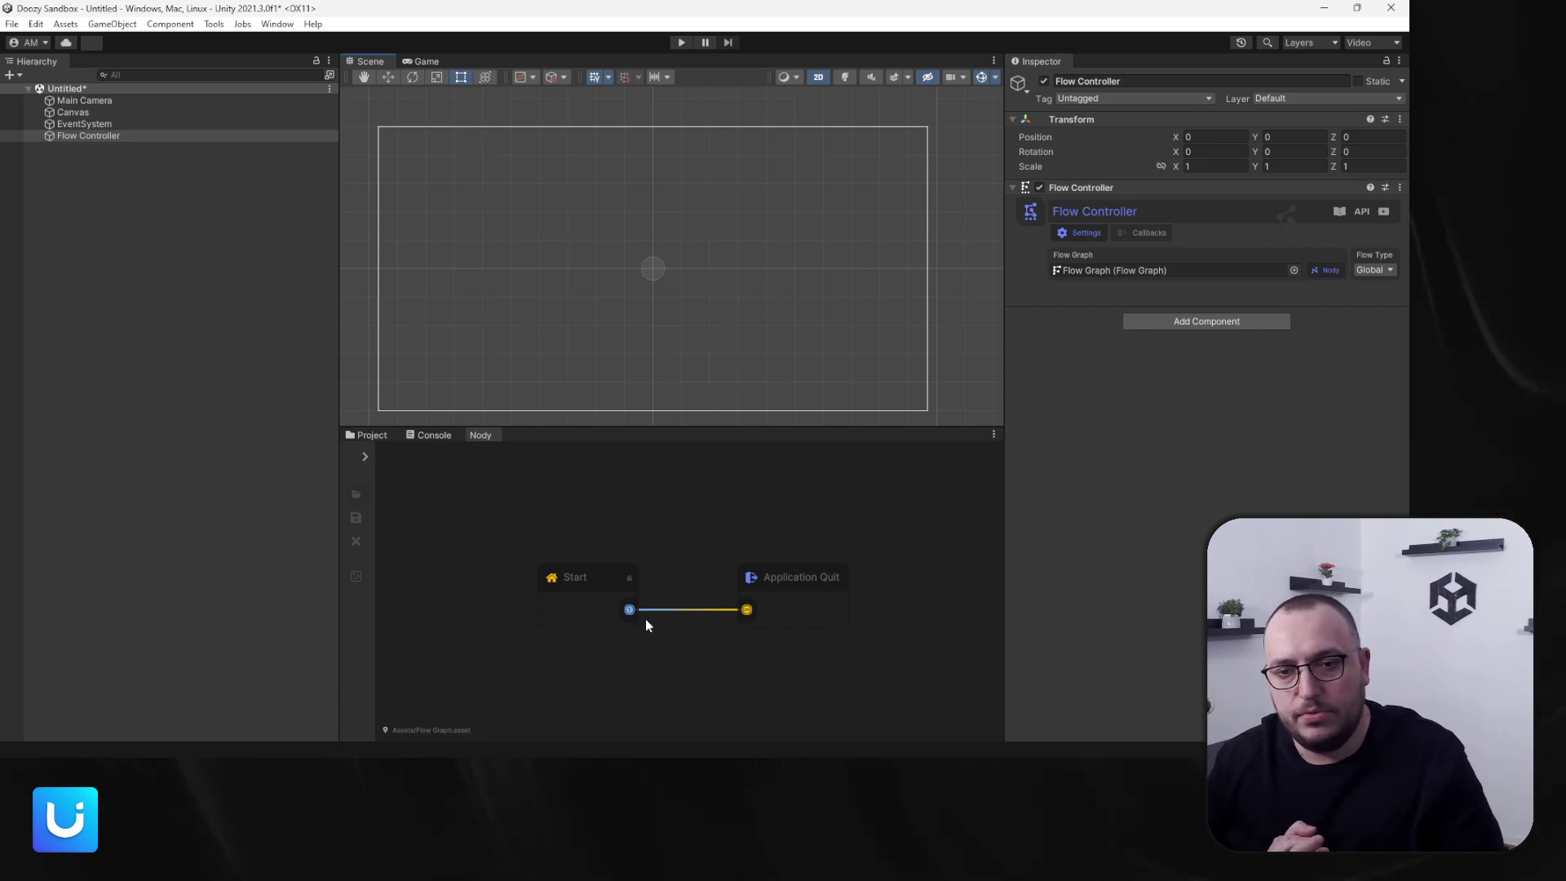
right_click(668, 555)
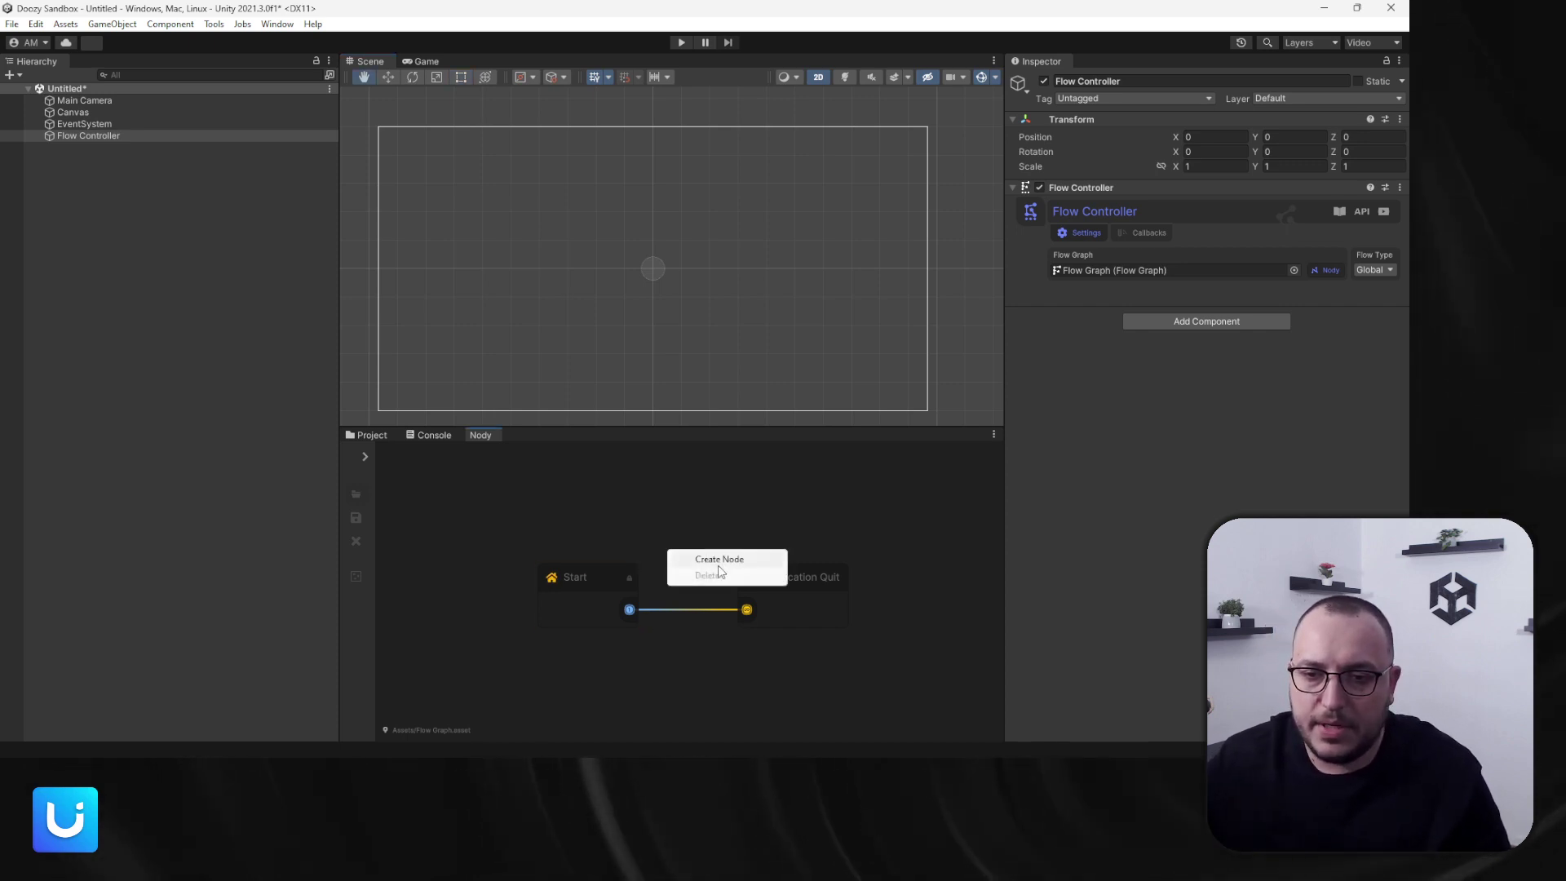
click(708, 558)
text(ui)
key(Return)
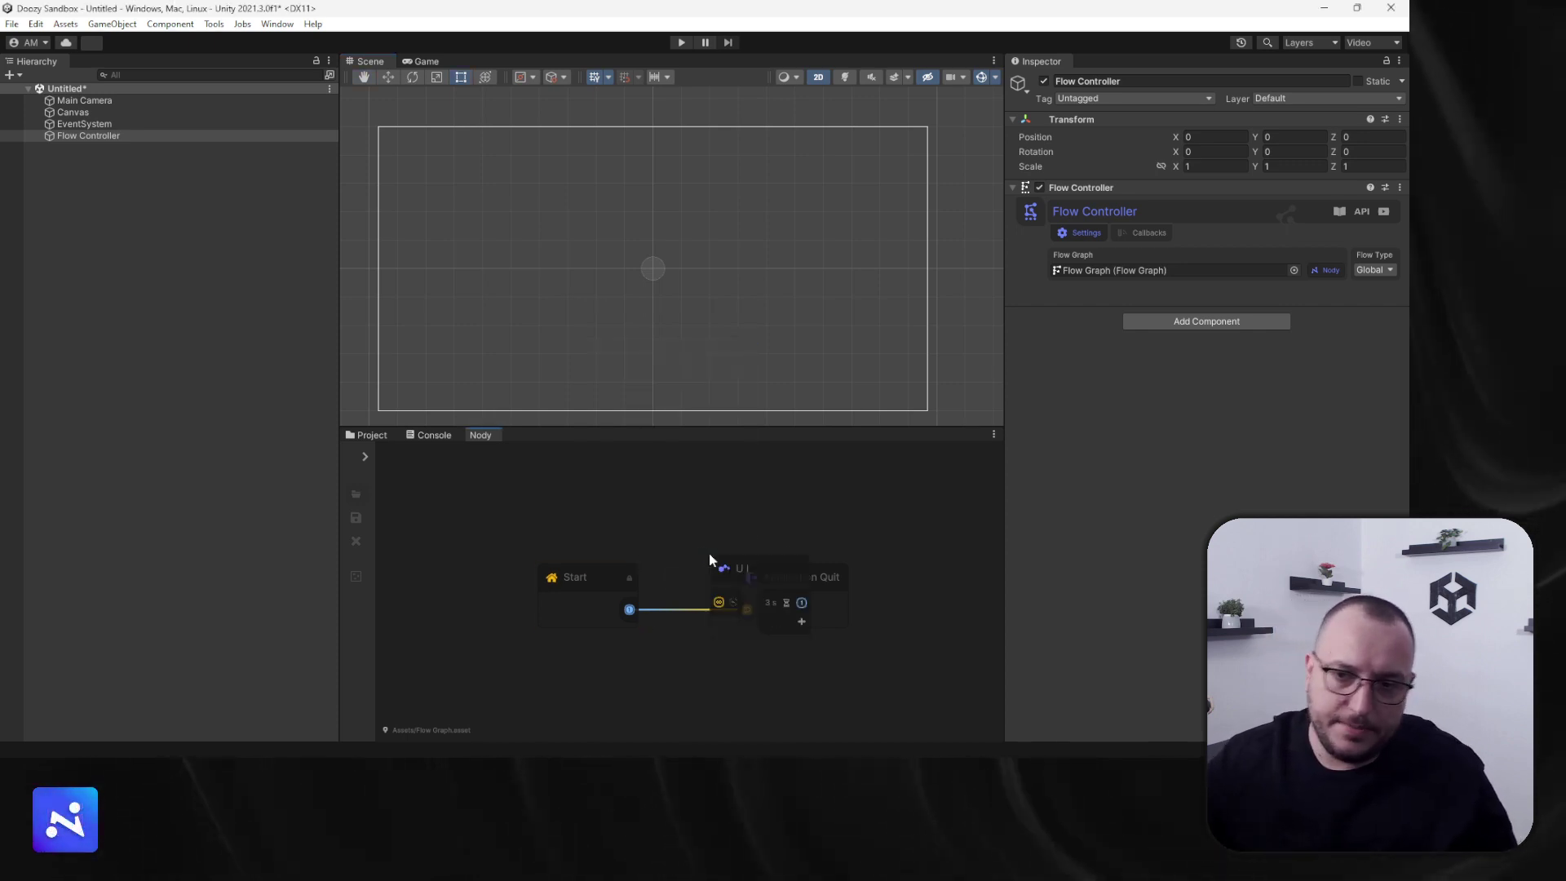
drag(717, 563, 659, 487)
Wire Start into the UI node and the UI node's output into Application Quit.
drag(633, 638, 791, 524)
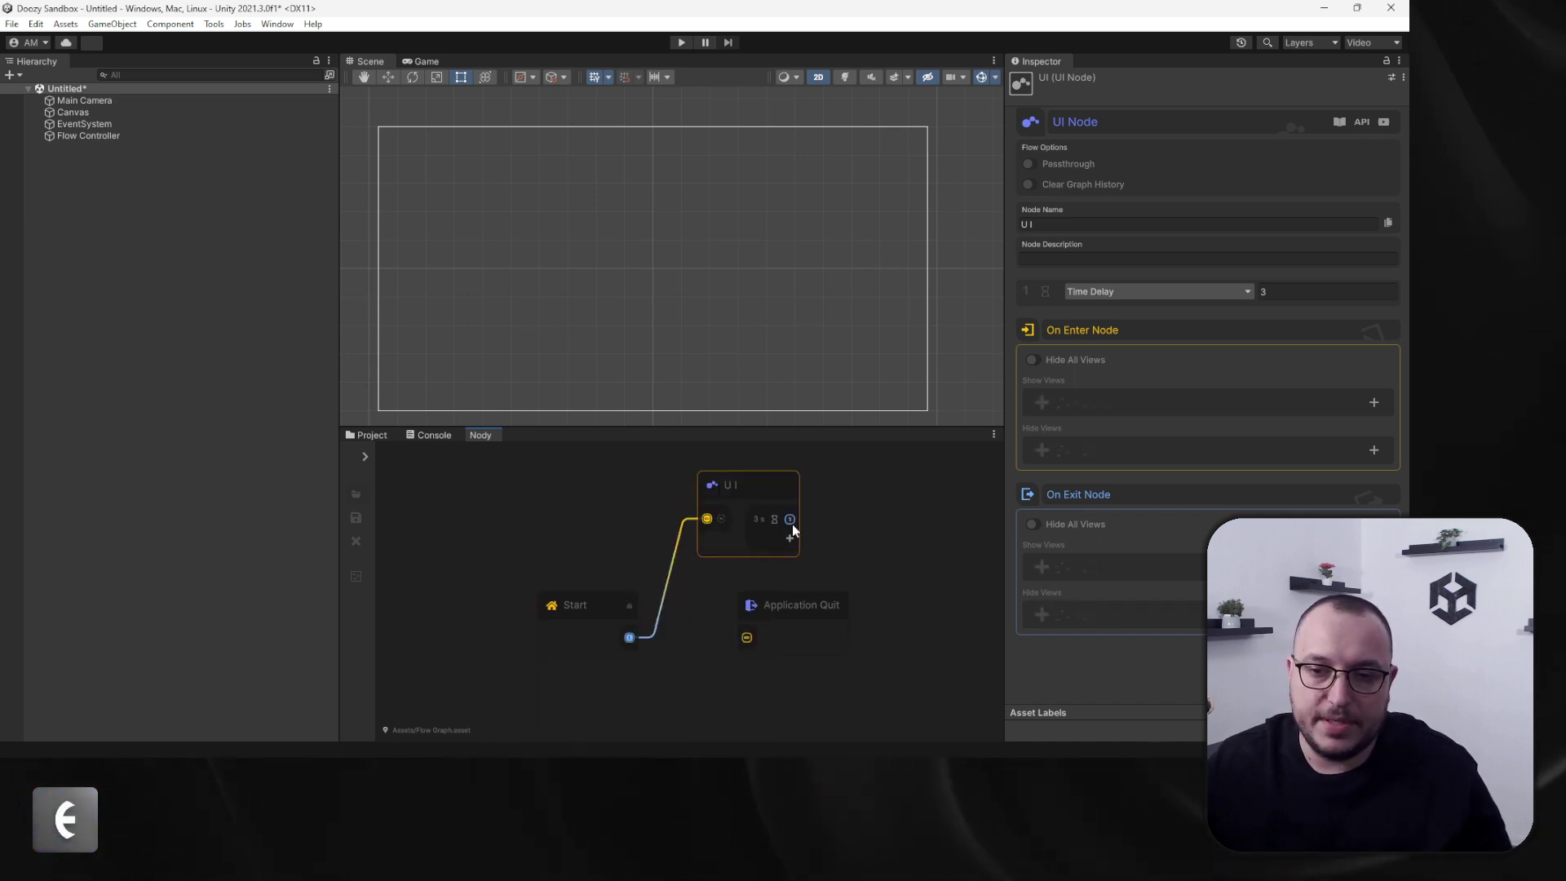
drag(798, 612, 857, 581)
click(757, 546)
scroll(783, 571, up, 5)
middle_drag(804, 595, 563, 513)
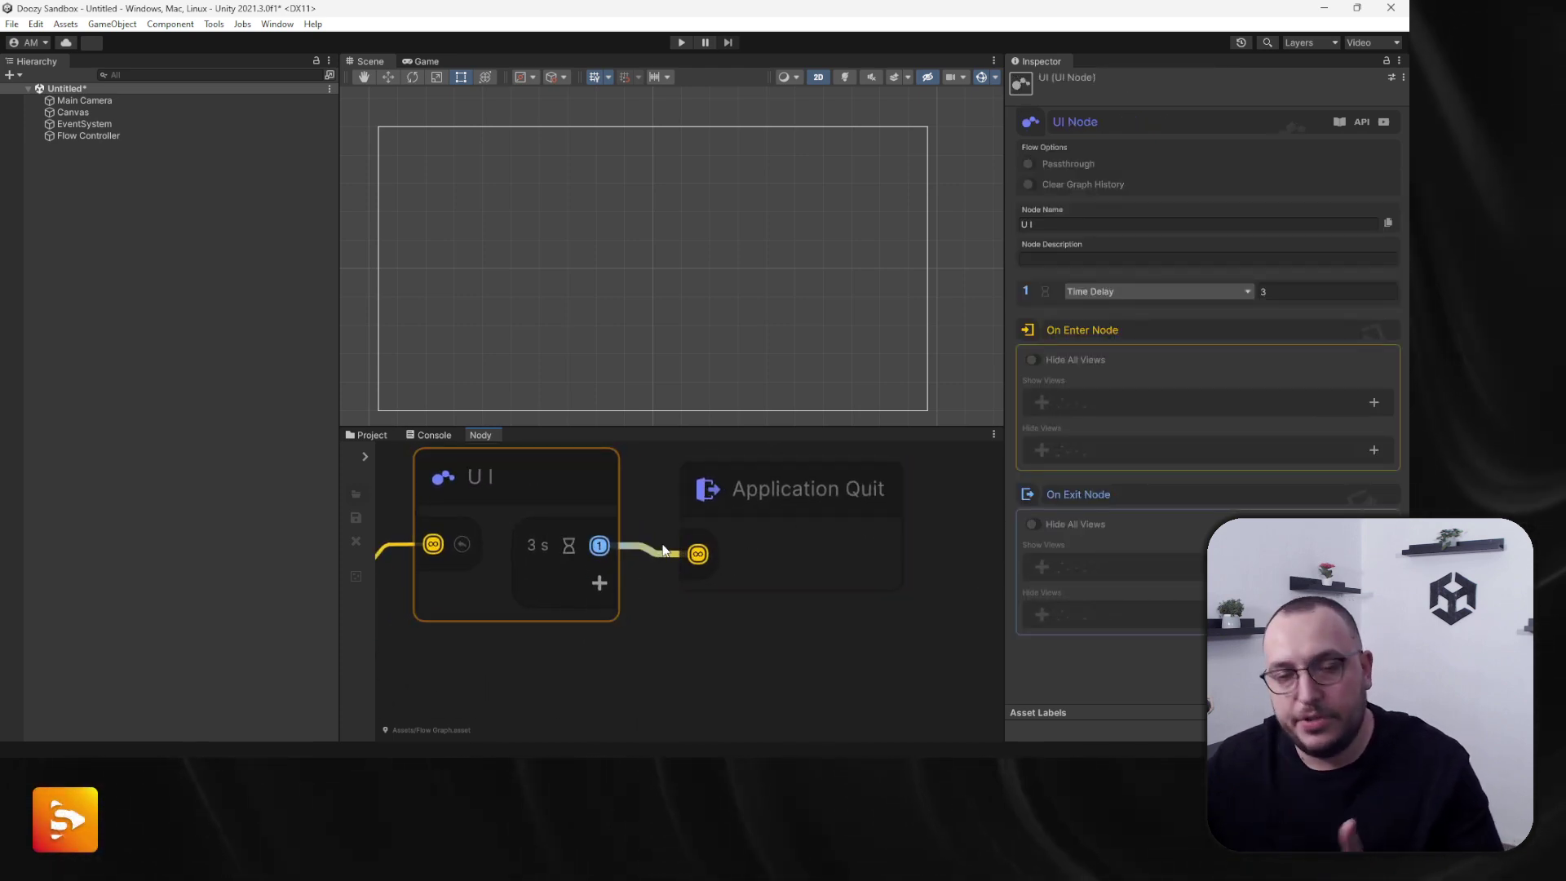
Switch the UI node's output from Time Delay to UI Button with custom category Demo and name Quit.
click(1106, 292)
click(1111, 343)
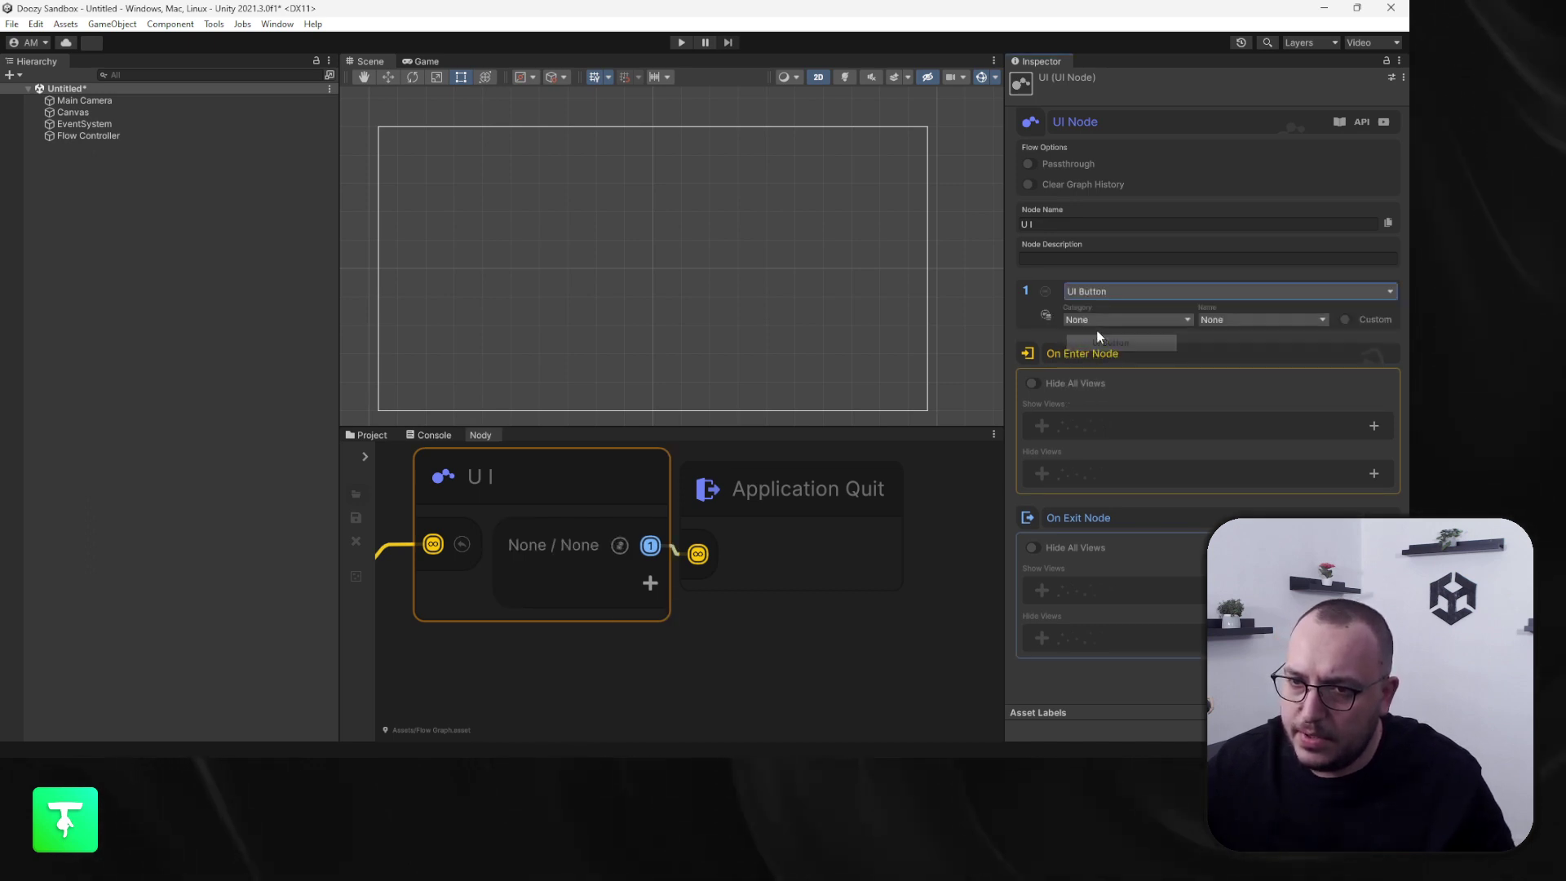
click(1373, 322)
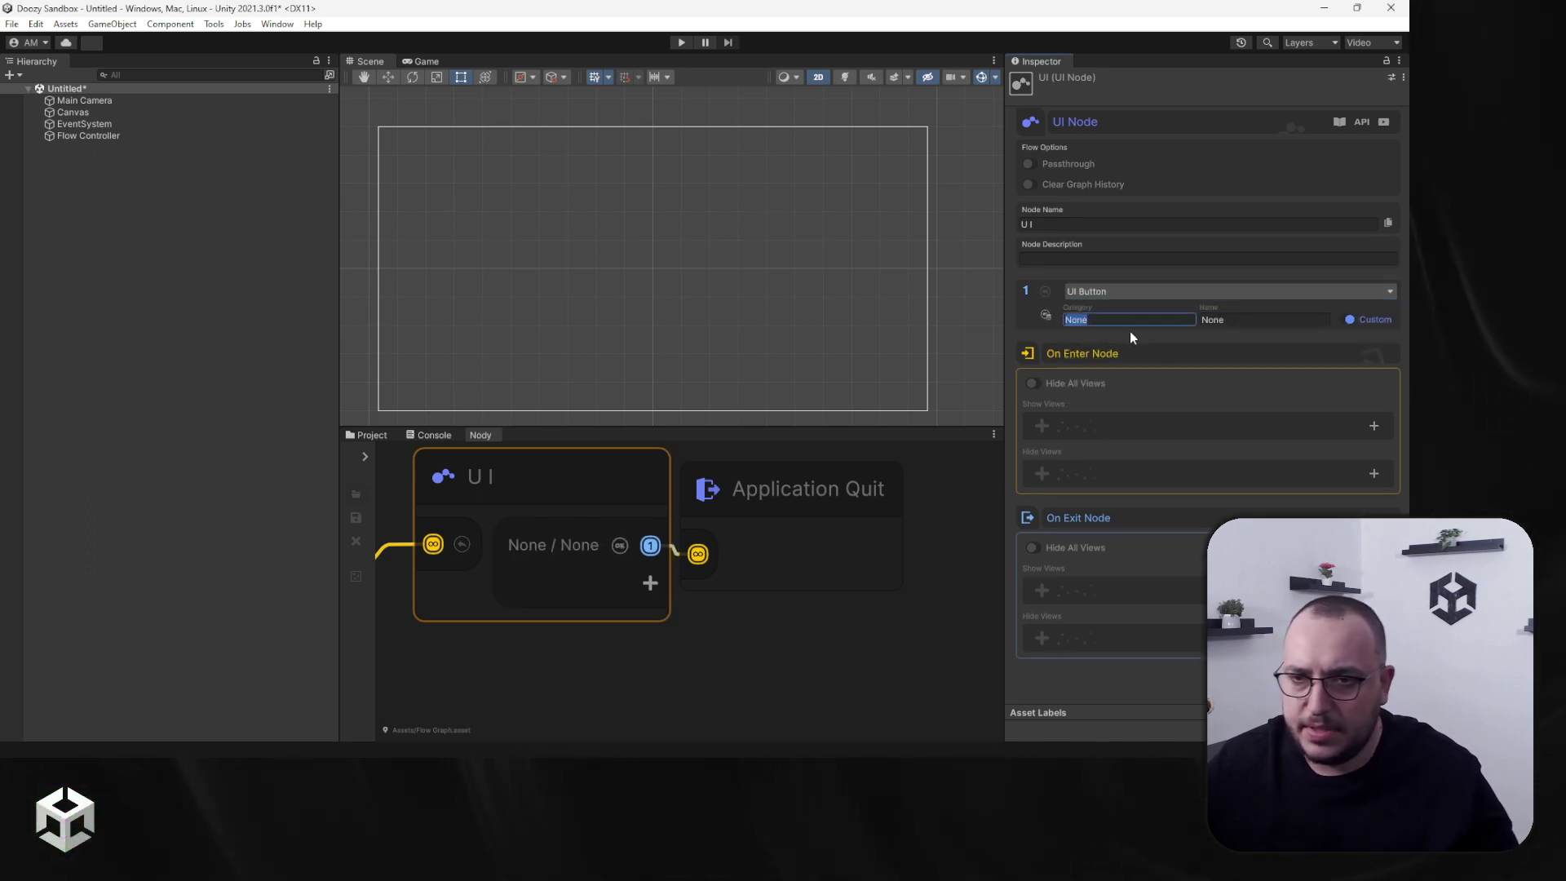
text(Demo)
key(Return)
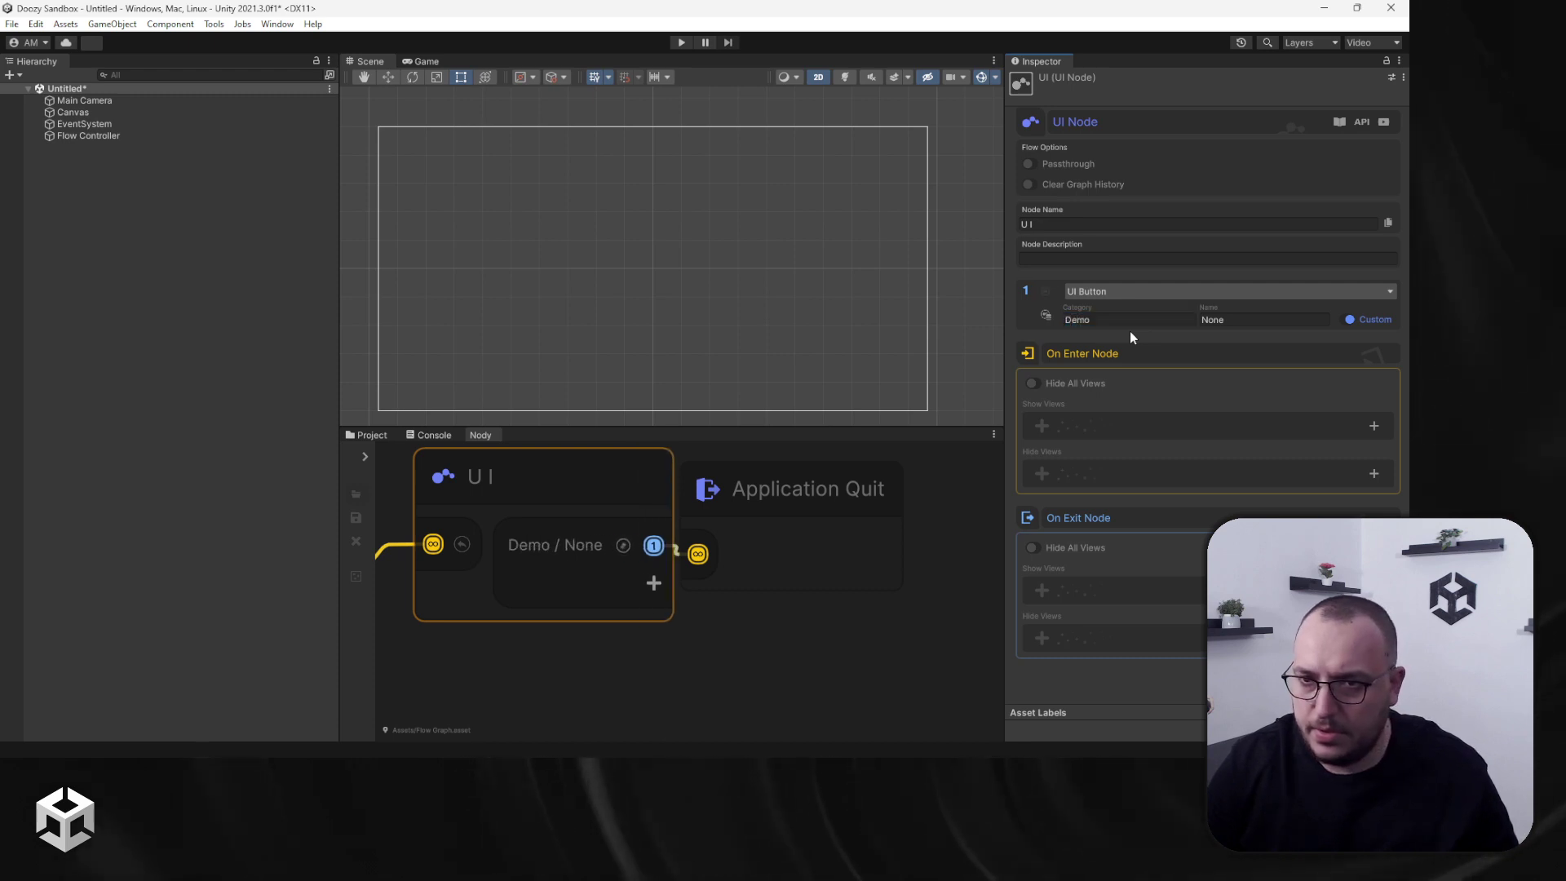
click(1253, 320)
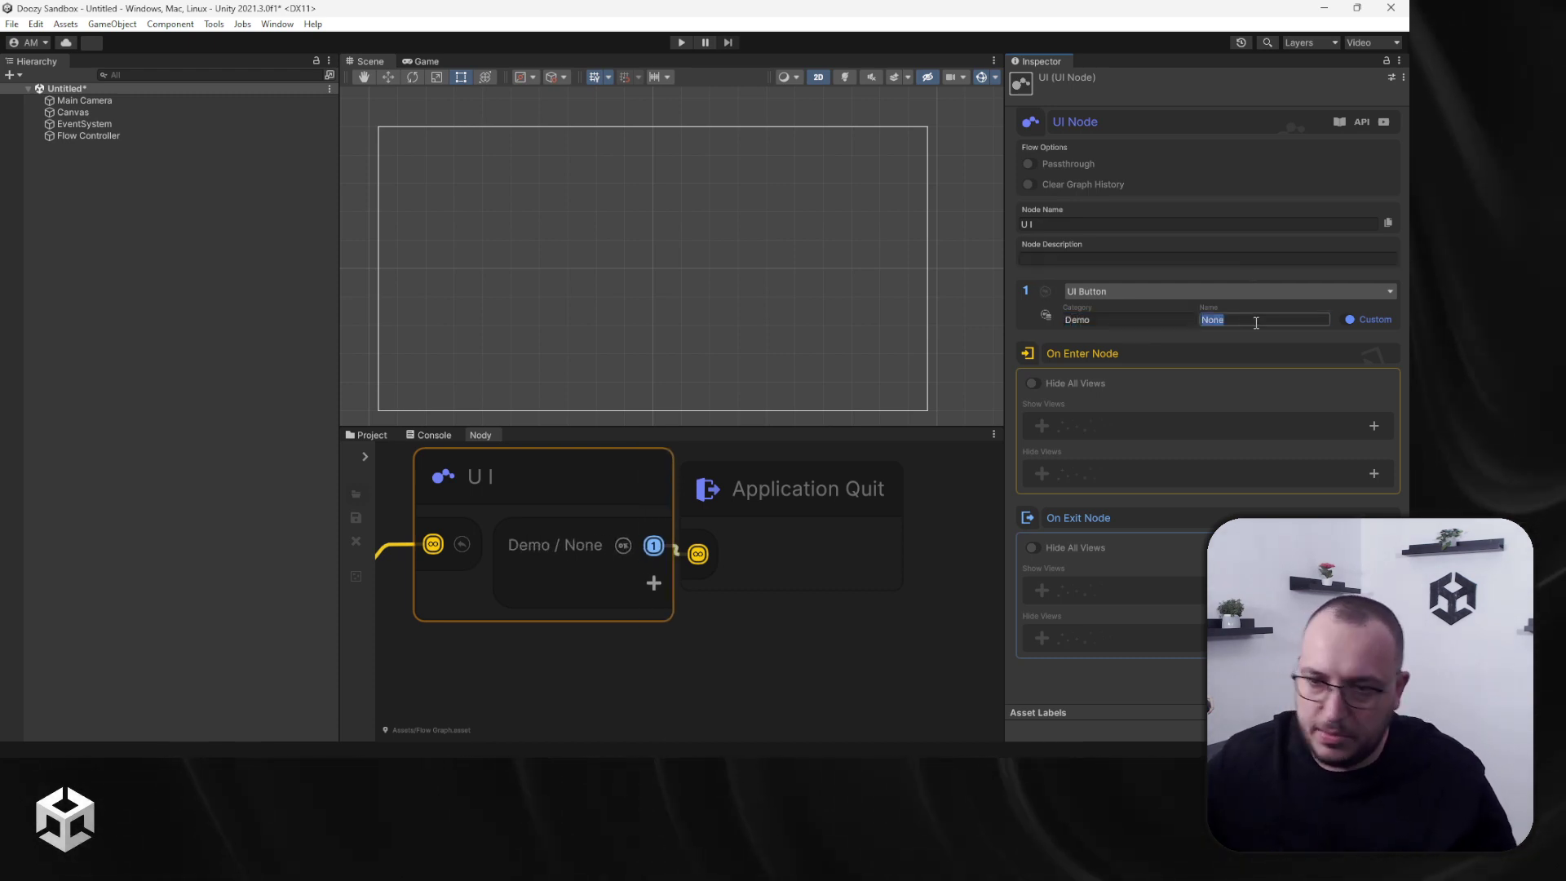
text(Quit)
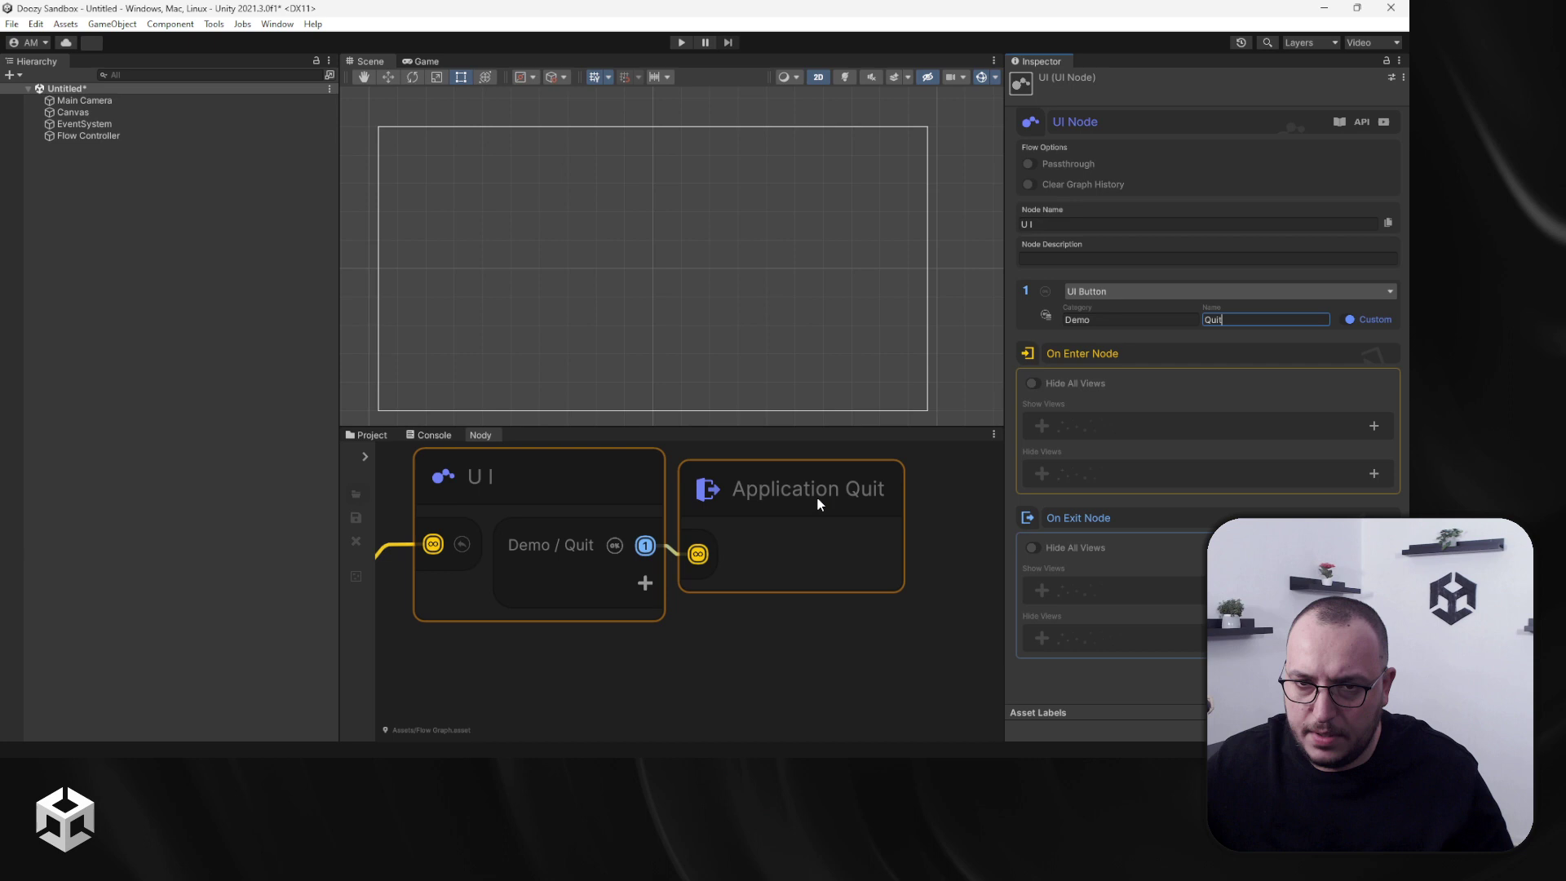
drag(816, 496, 887, 527)
scroll(620, 551, down, 5)
scroll(552, 581, up, 6)
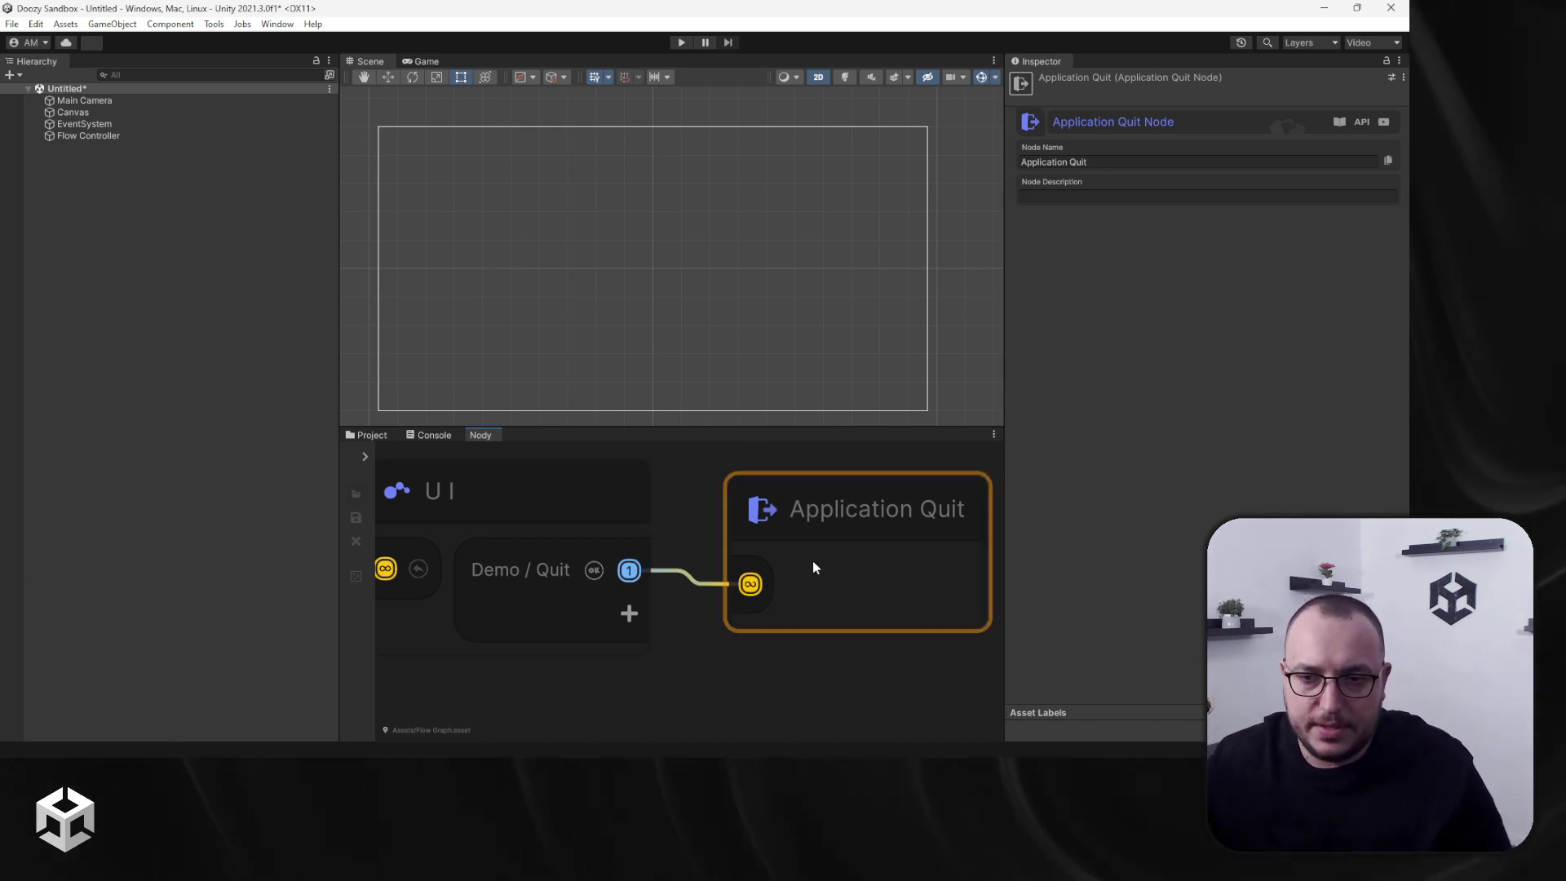
scroll(835, 585, down, 5)
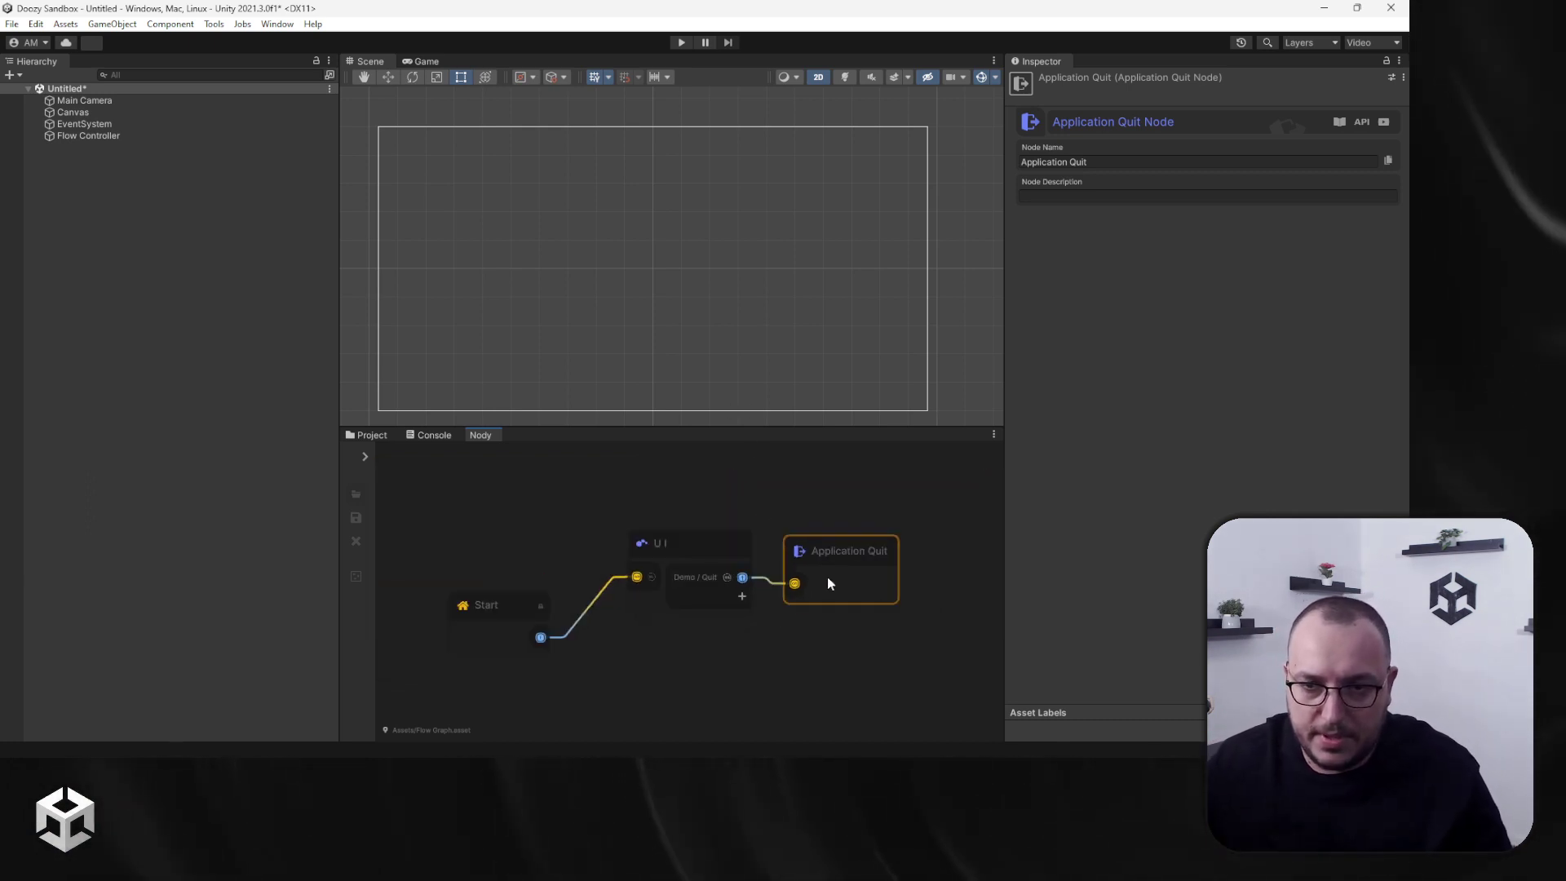
scroll(827, 576, up, 3)
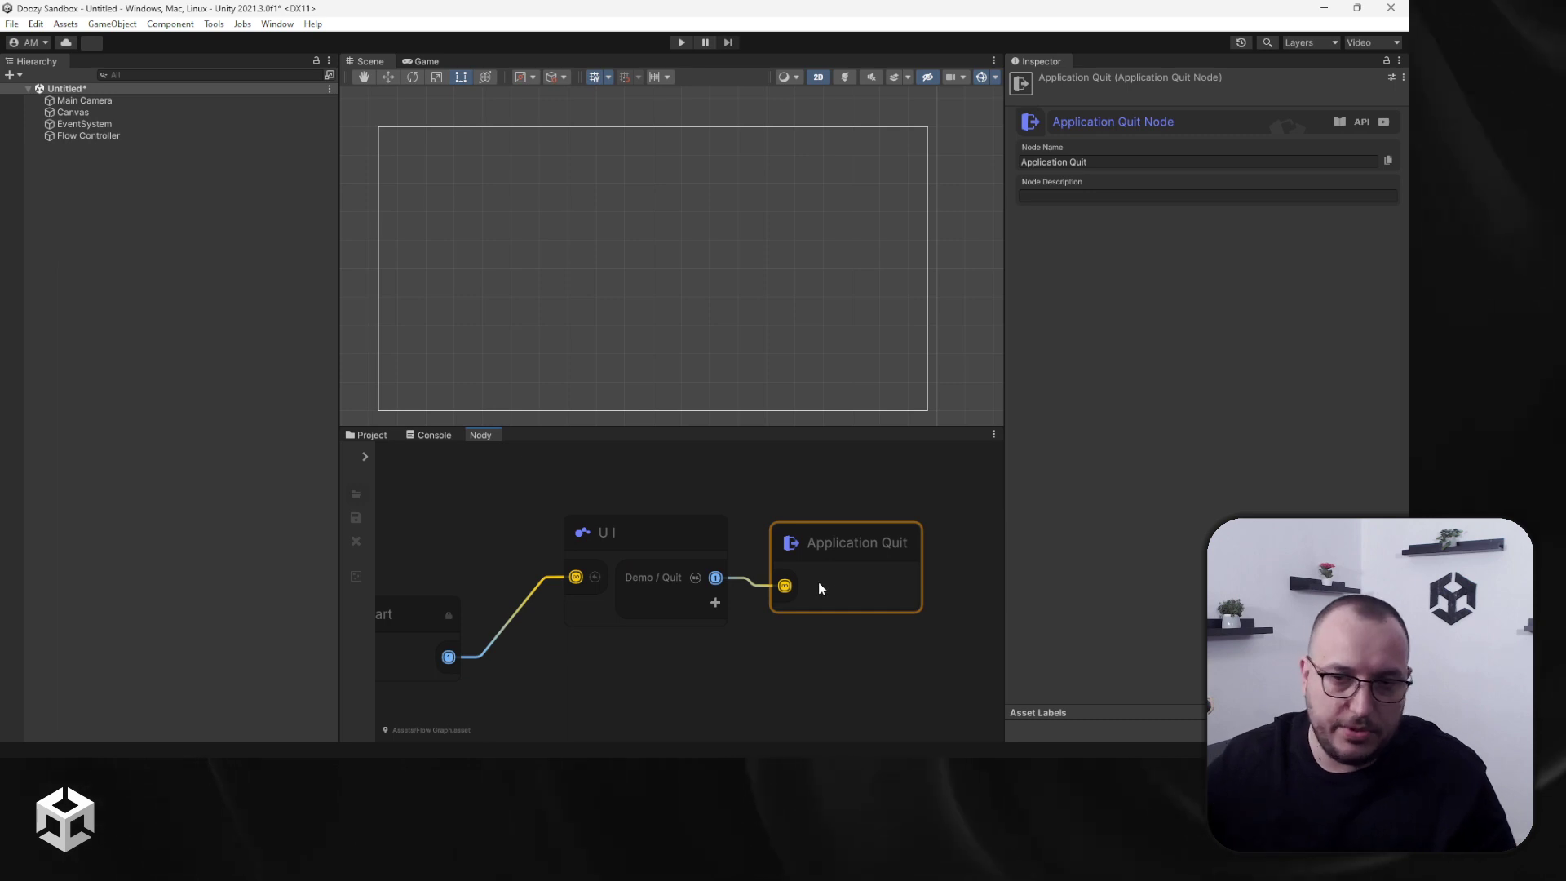
Add a UIMenu Button Basic > Simple Button under Canvas, then select and frame it.
right_click(95, 115)
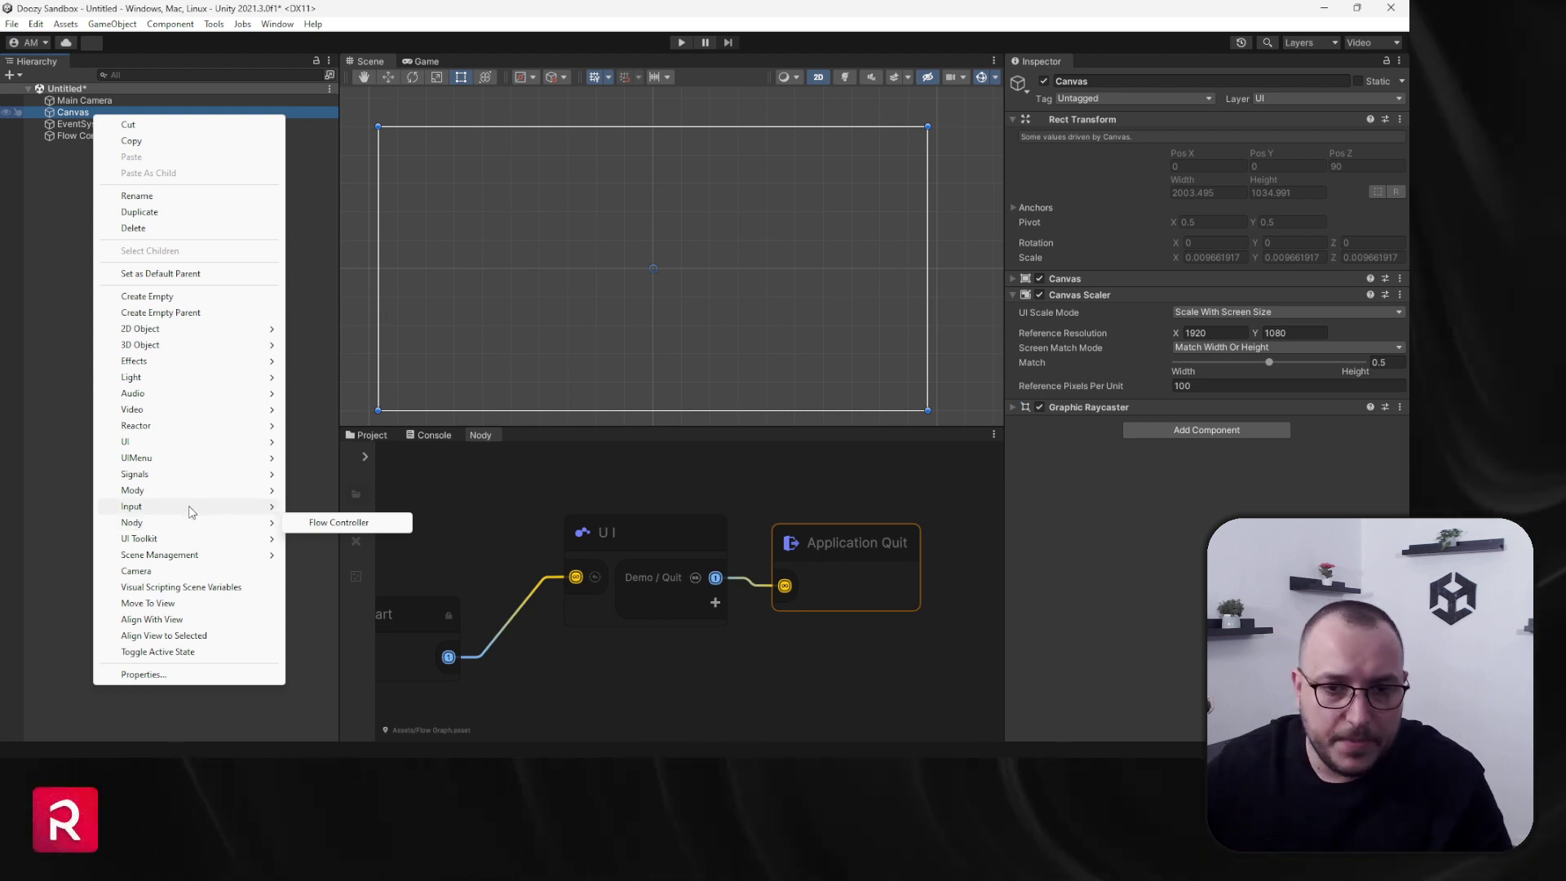
mouse_move(188, 458)
mouse_move(344, 476)
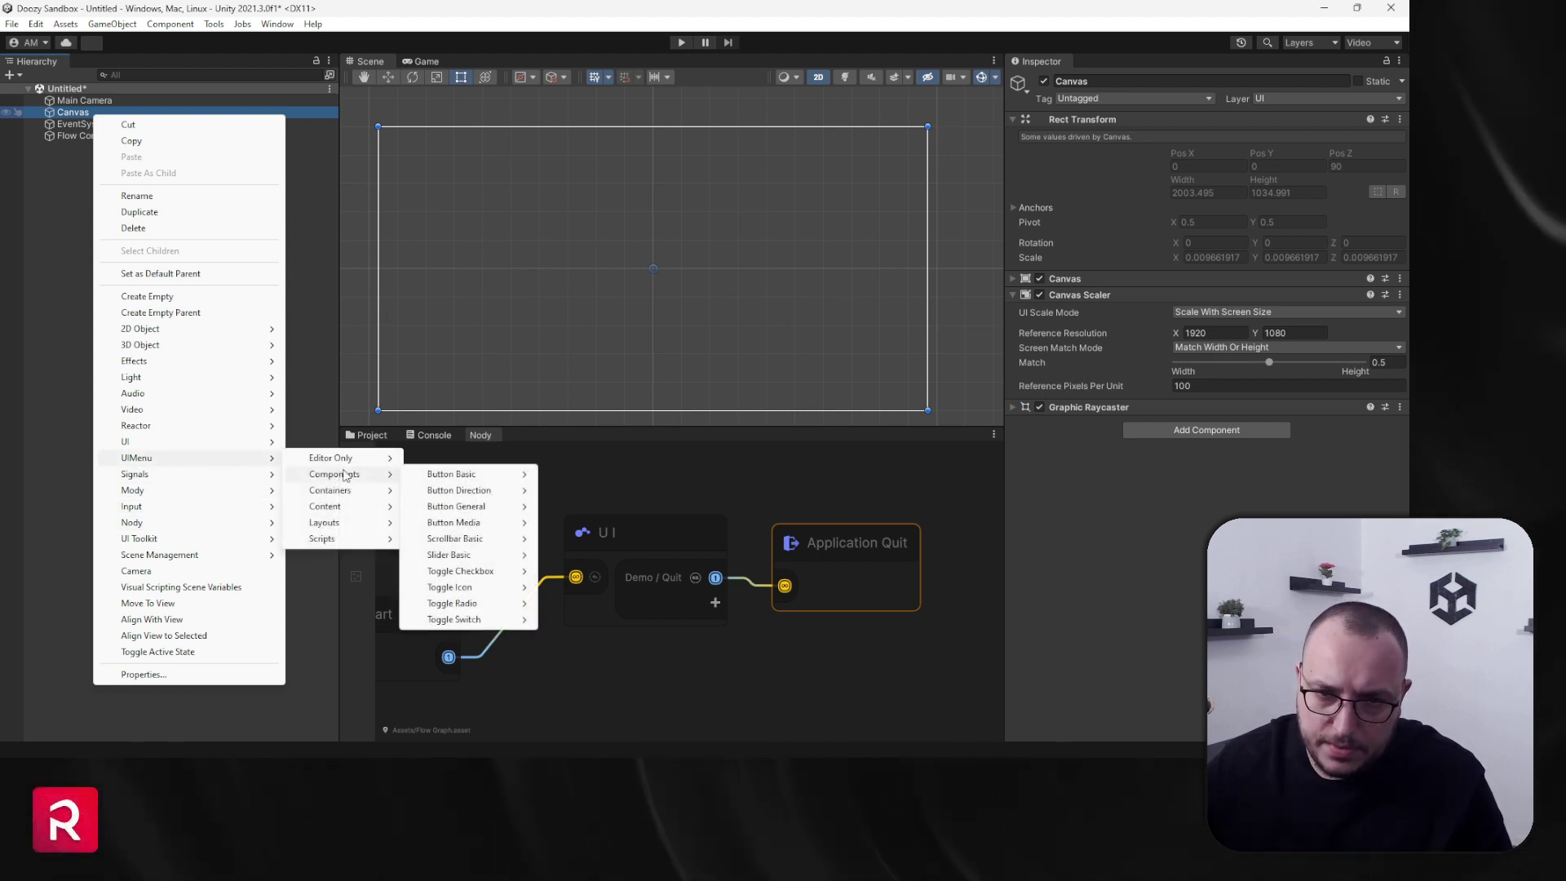
mouse_move(461, 483)
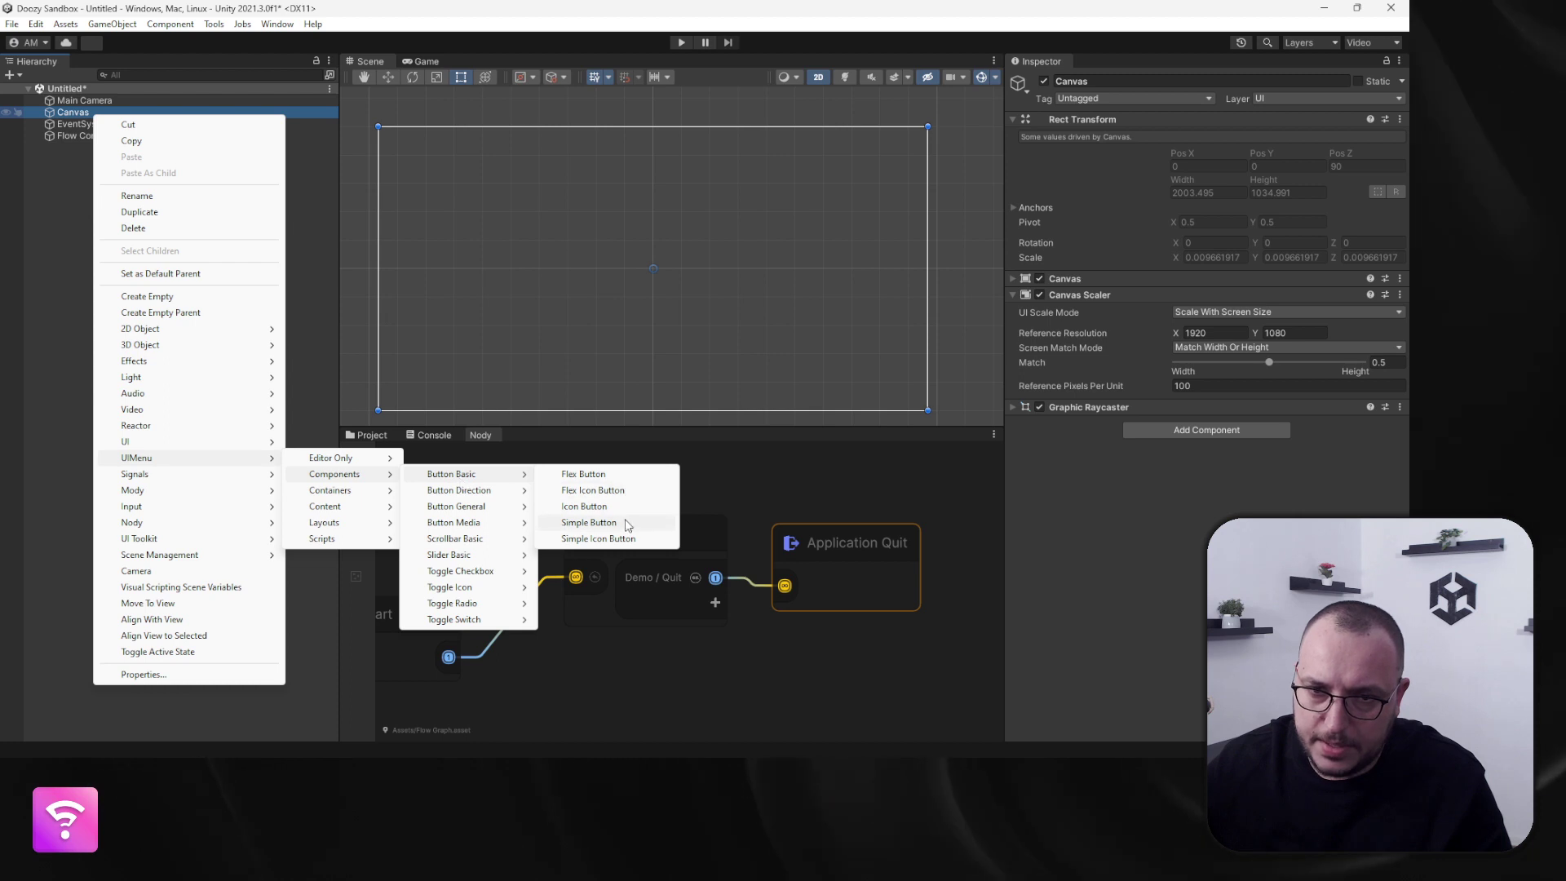
click(604, 522)
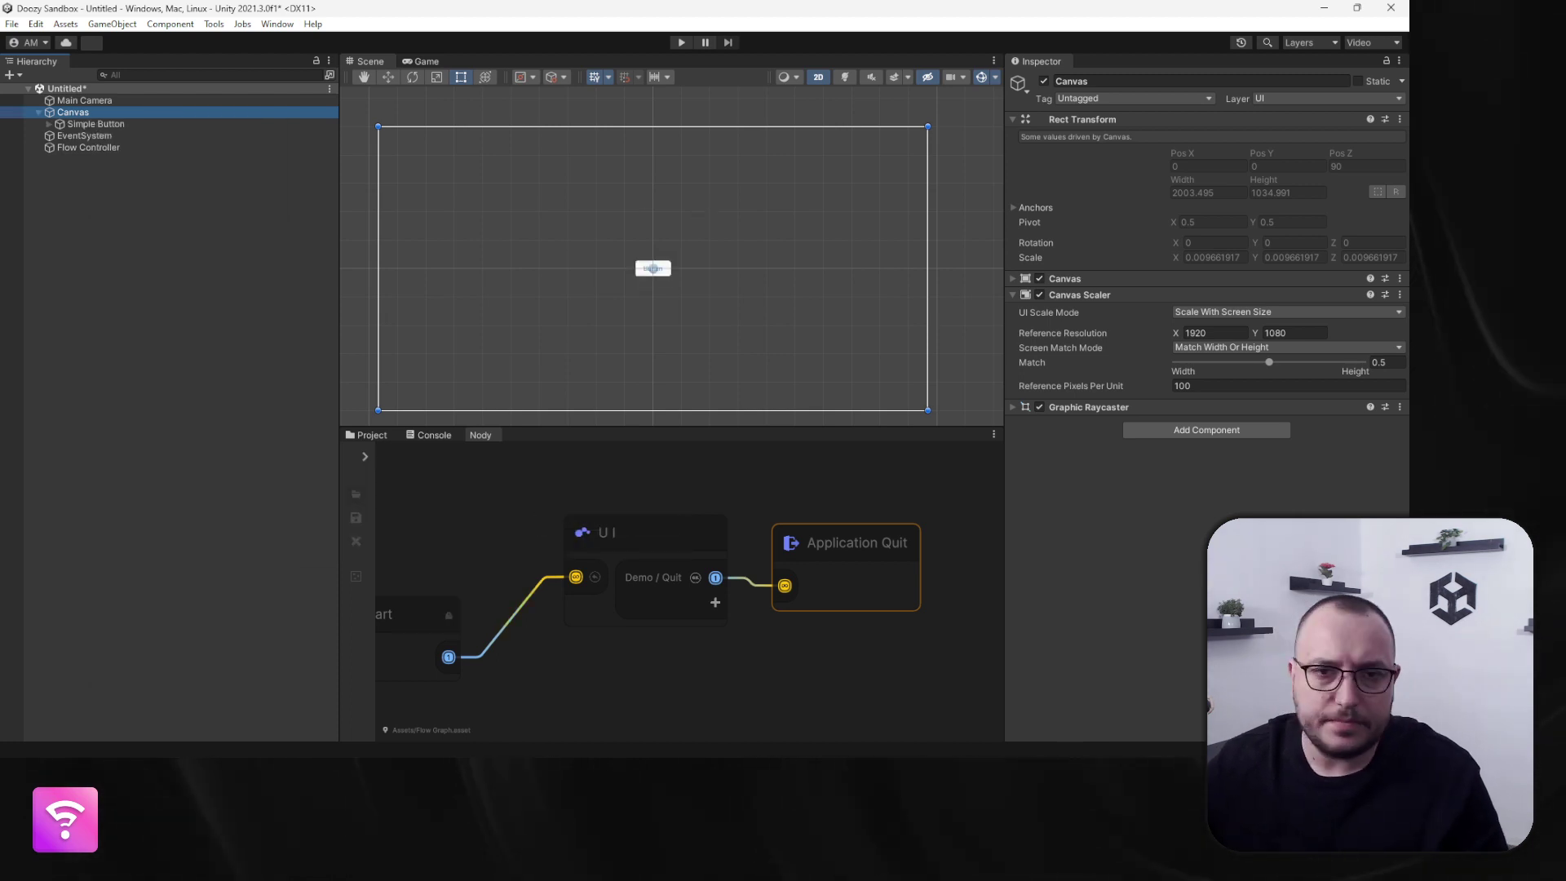
click(130, 124)
key(f)
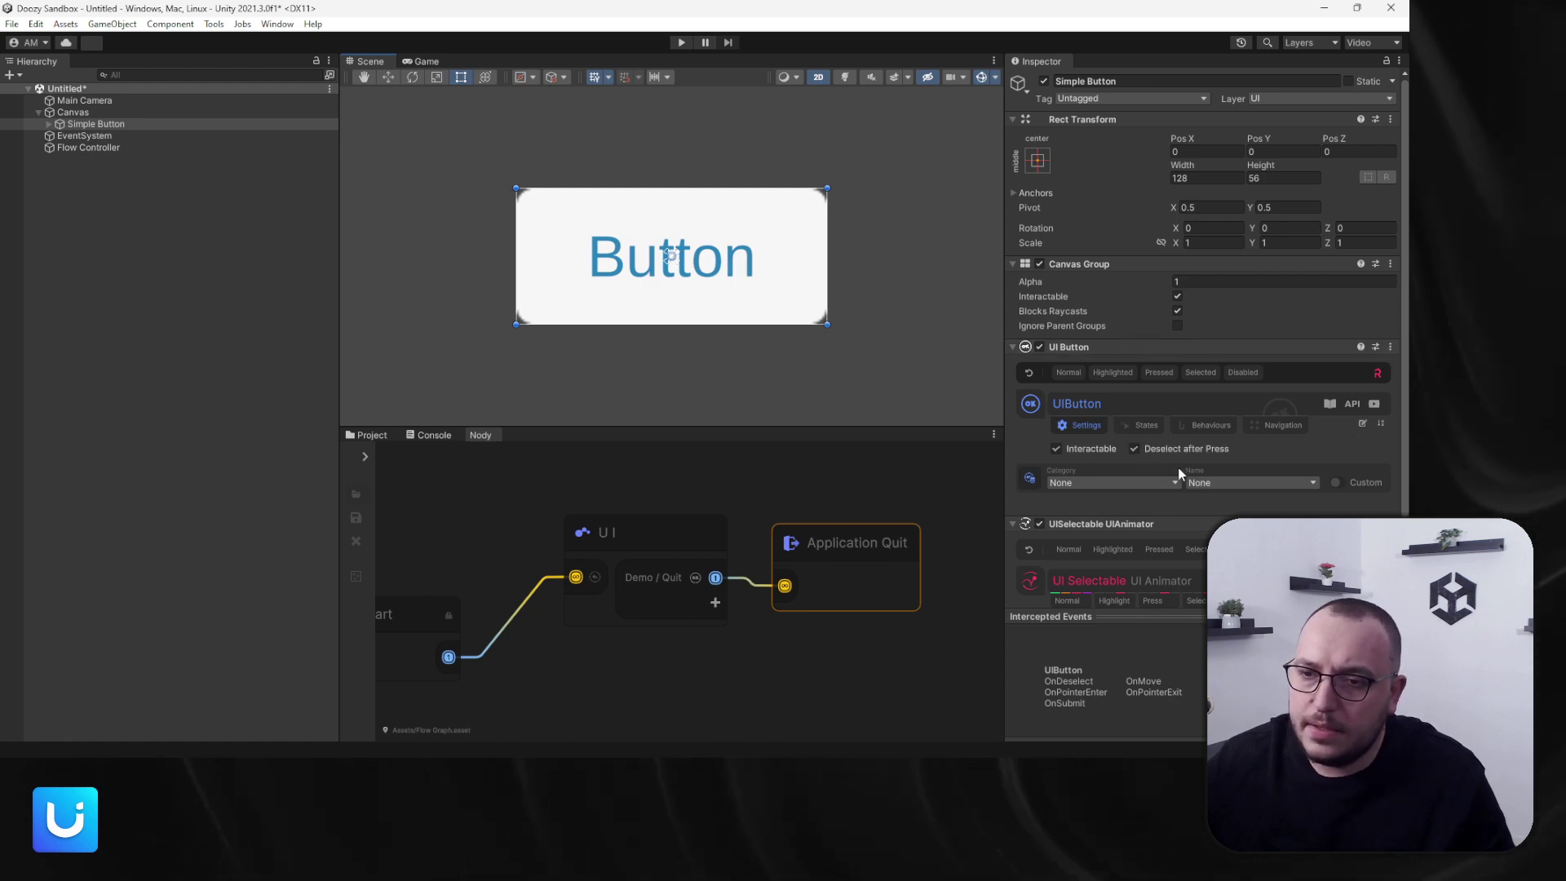
Set the Simple Button's UI Button to custom category Demo and type Quit as its name.
click(1346, 482)
click(1119, 483)
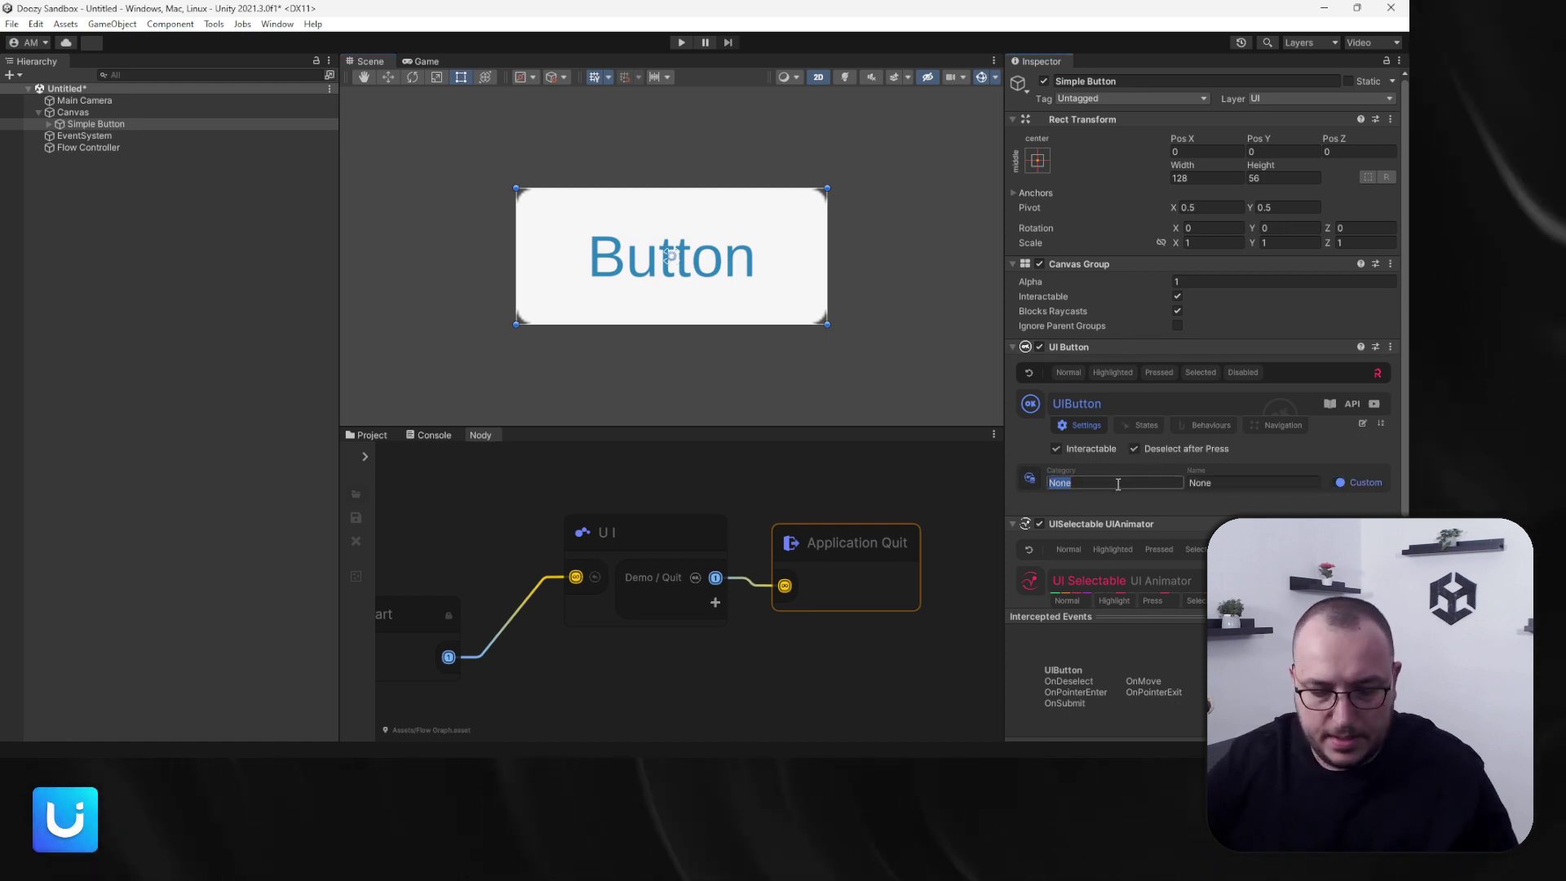
scroll(681, 603, up, 5)
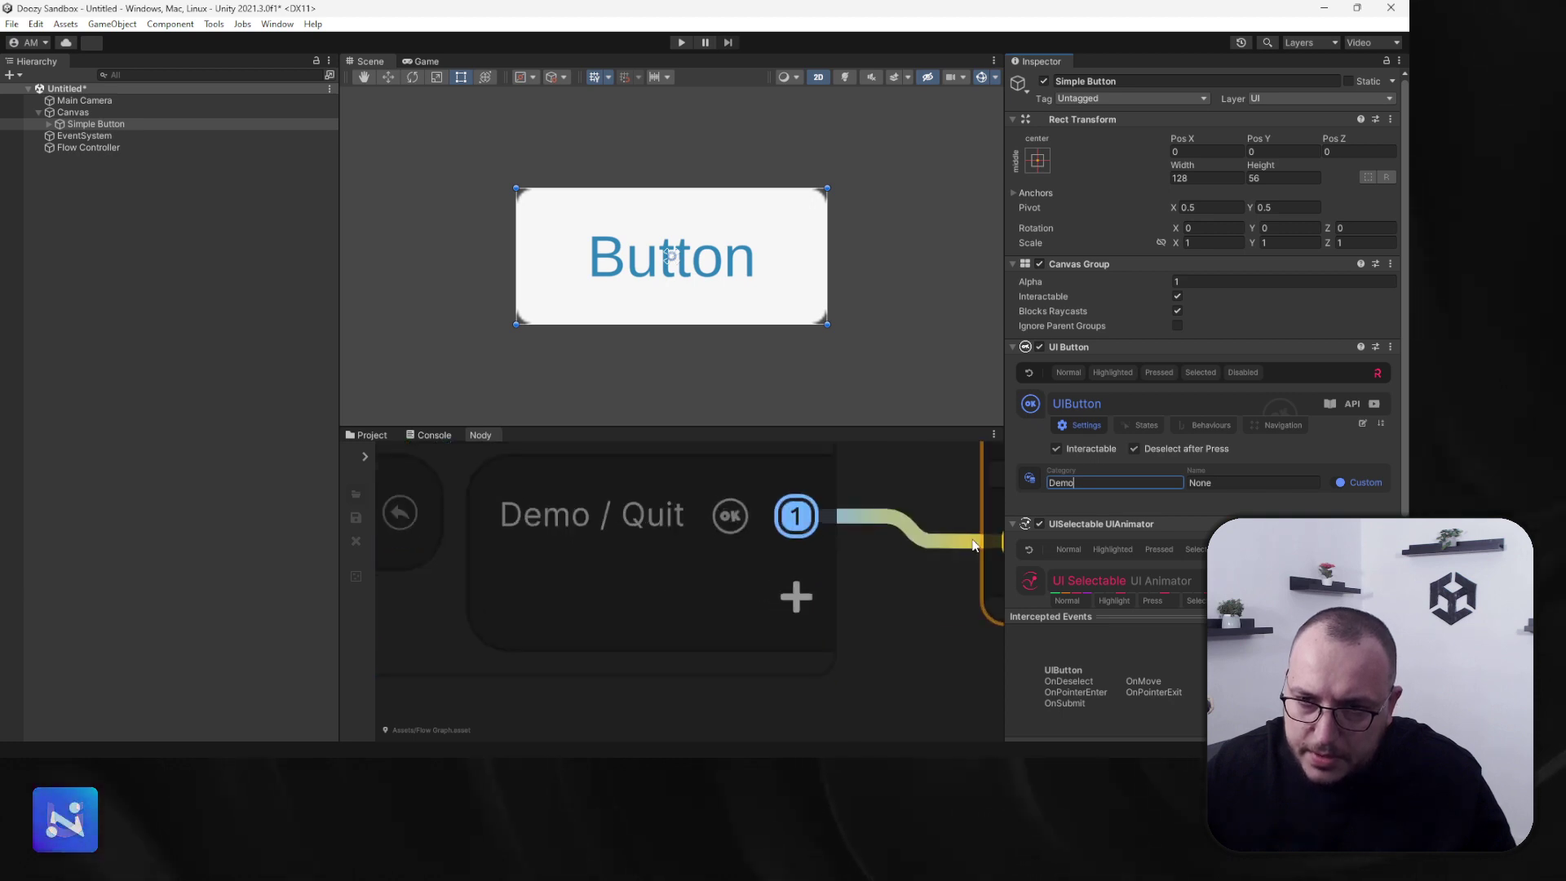
text(Quit)
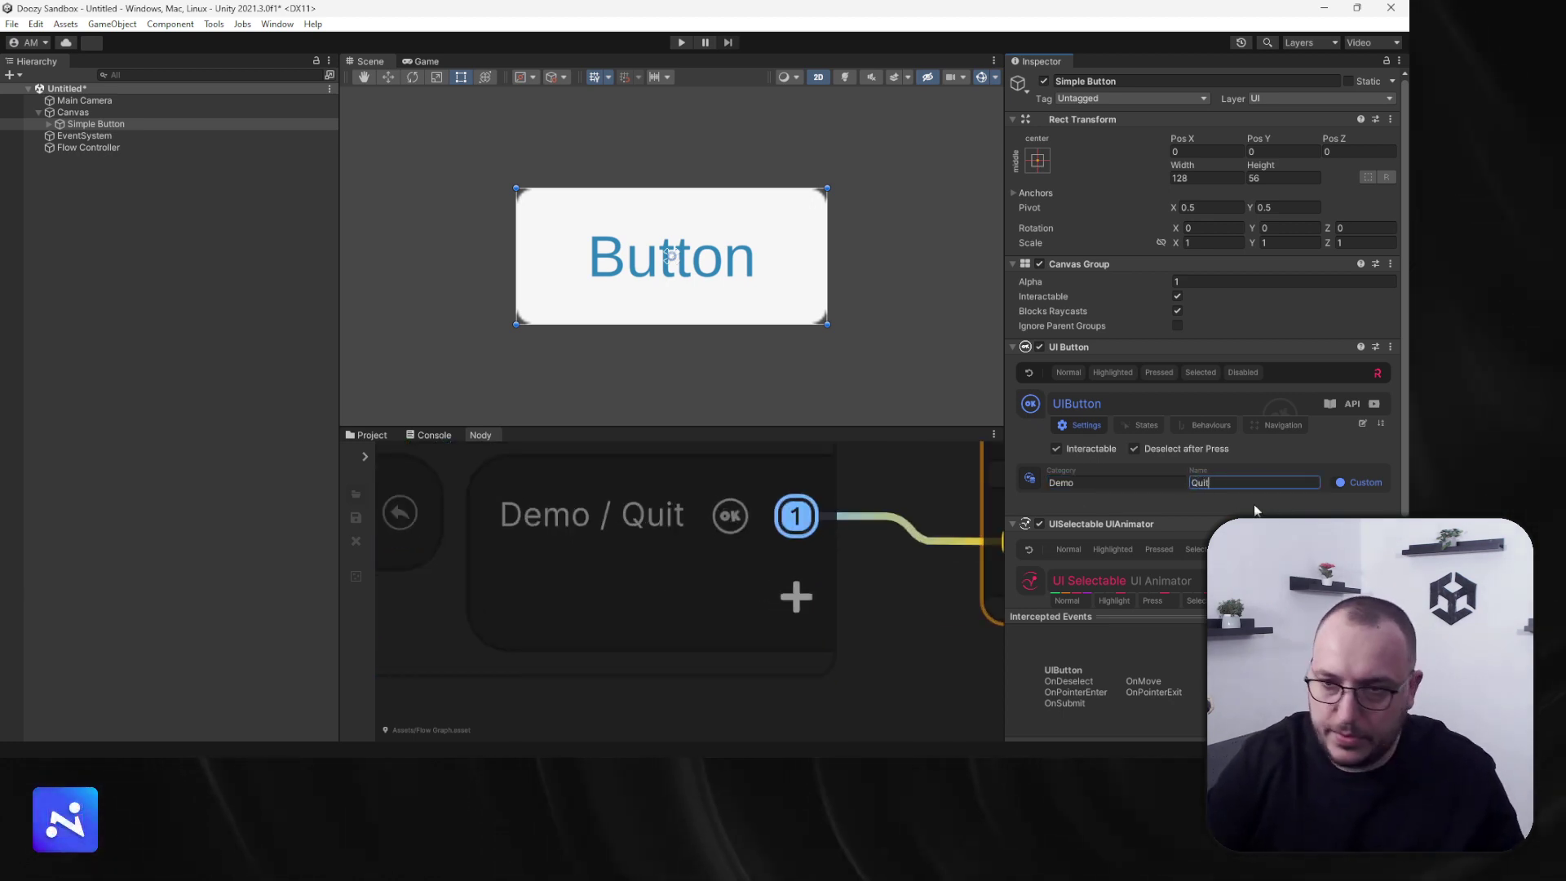
scroll(742, 586, down, 3)
scroll(742, 586, down, 3)
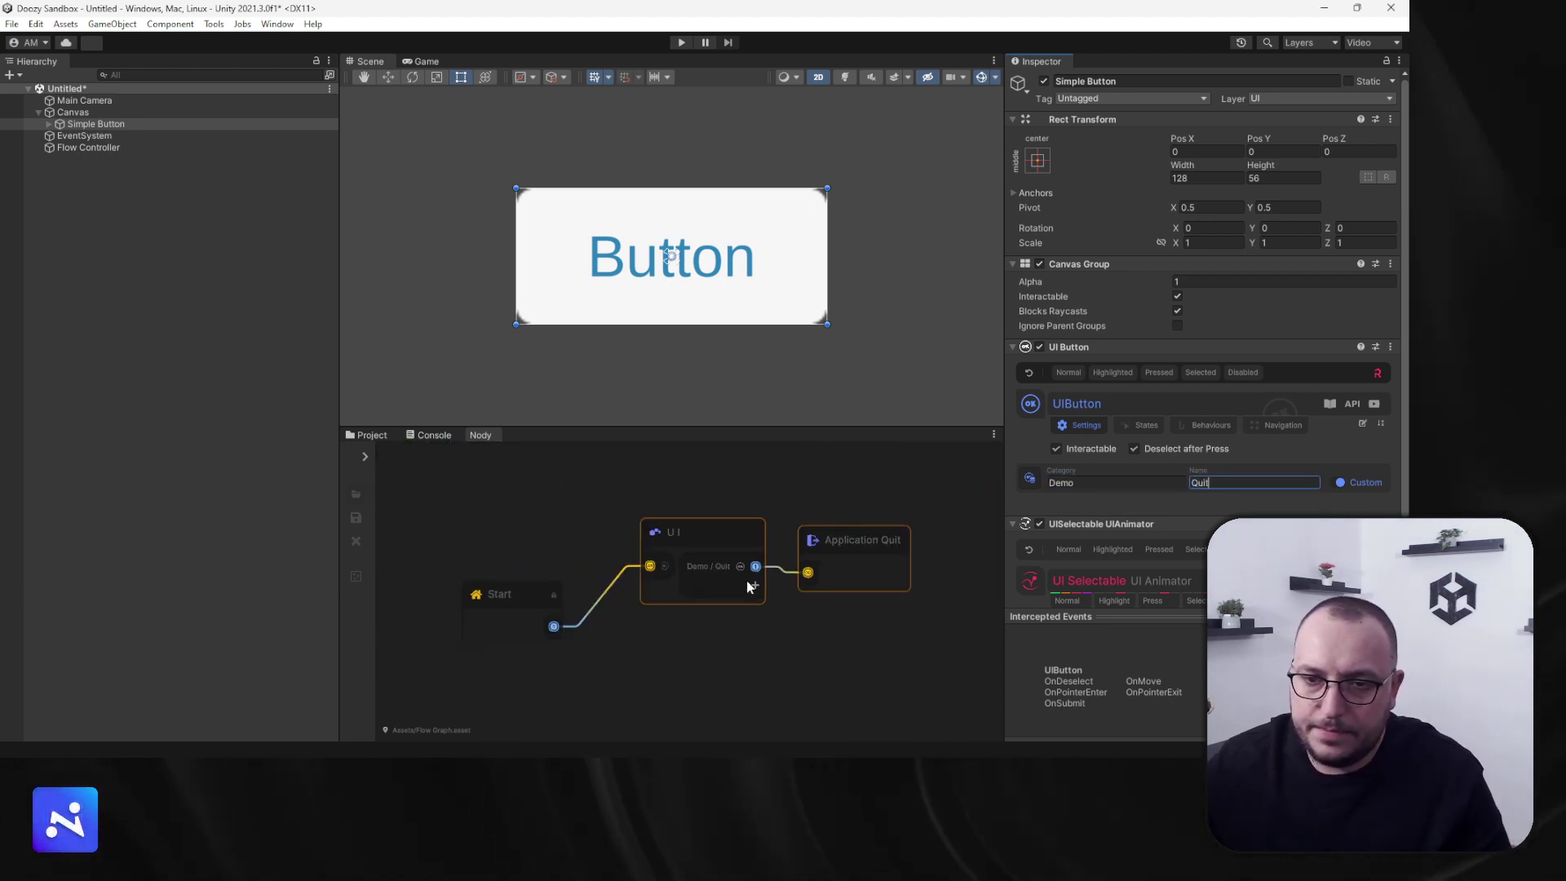
Change the Simple Button's Label text to Quit.
click(48, 123)
click(89, 147)
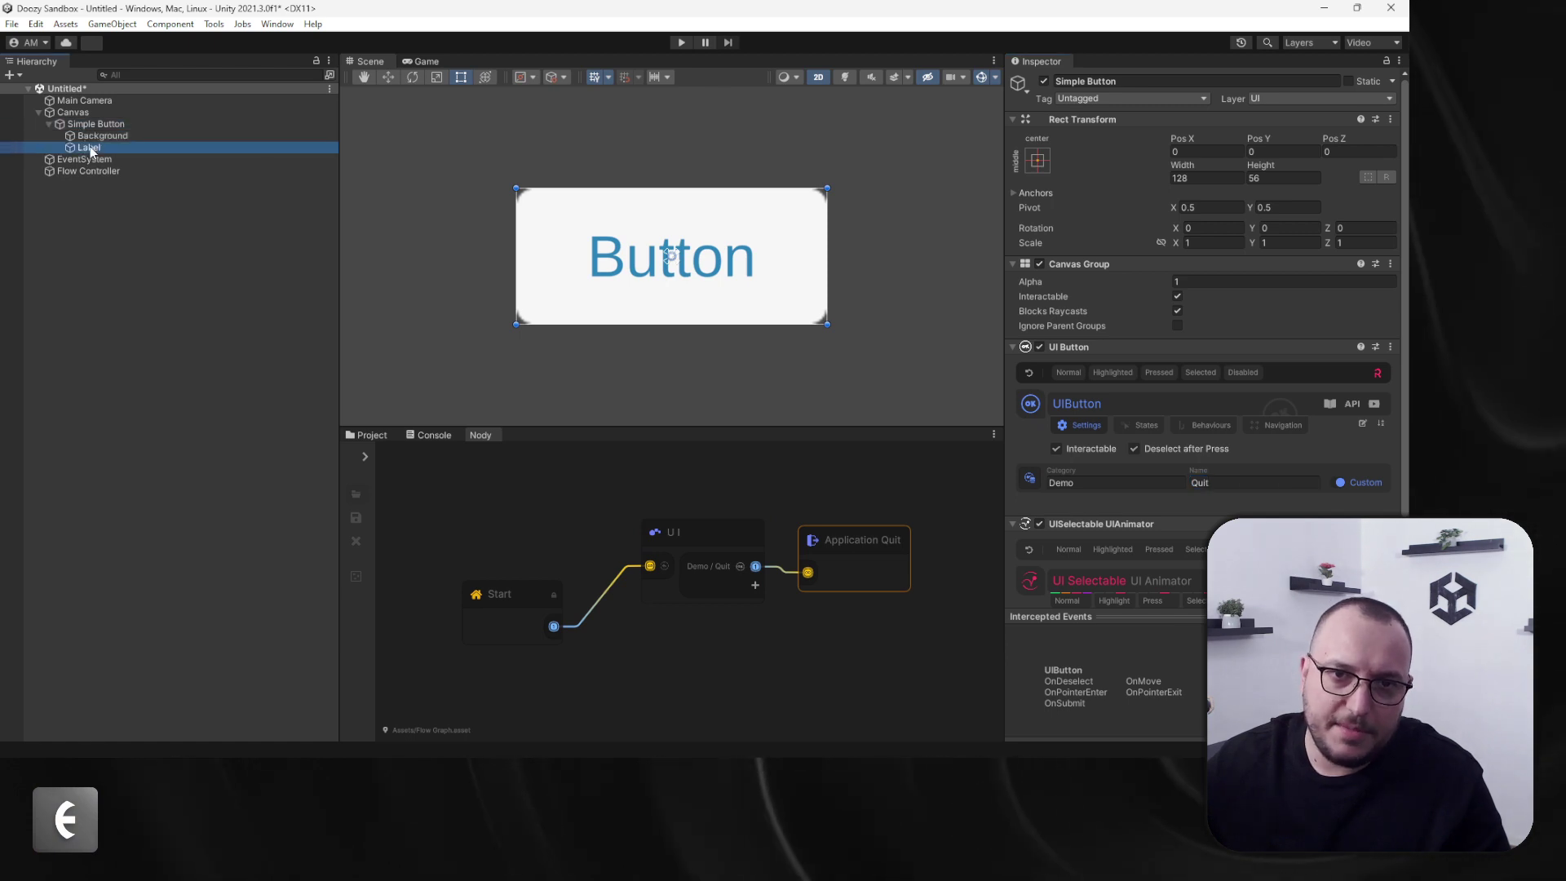
click(1122, 390)
text(quit)
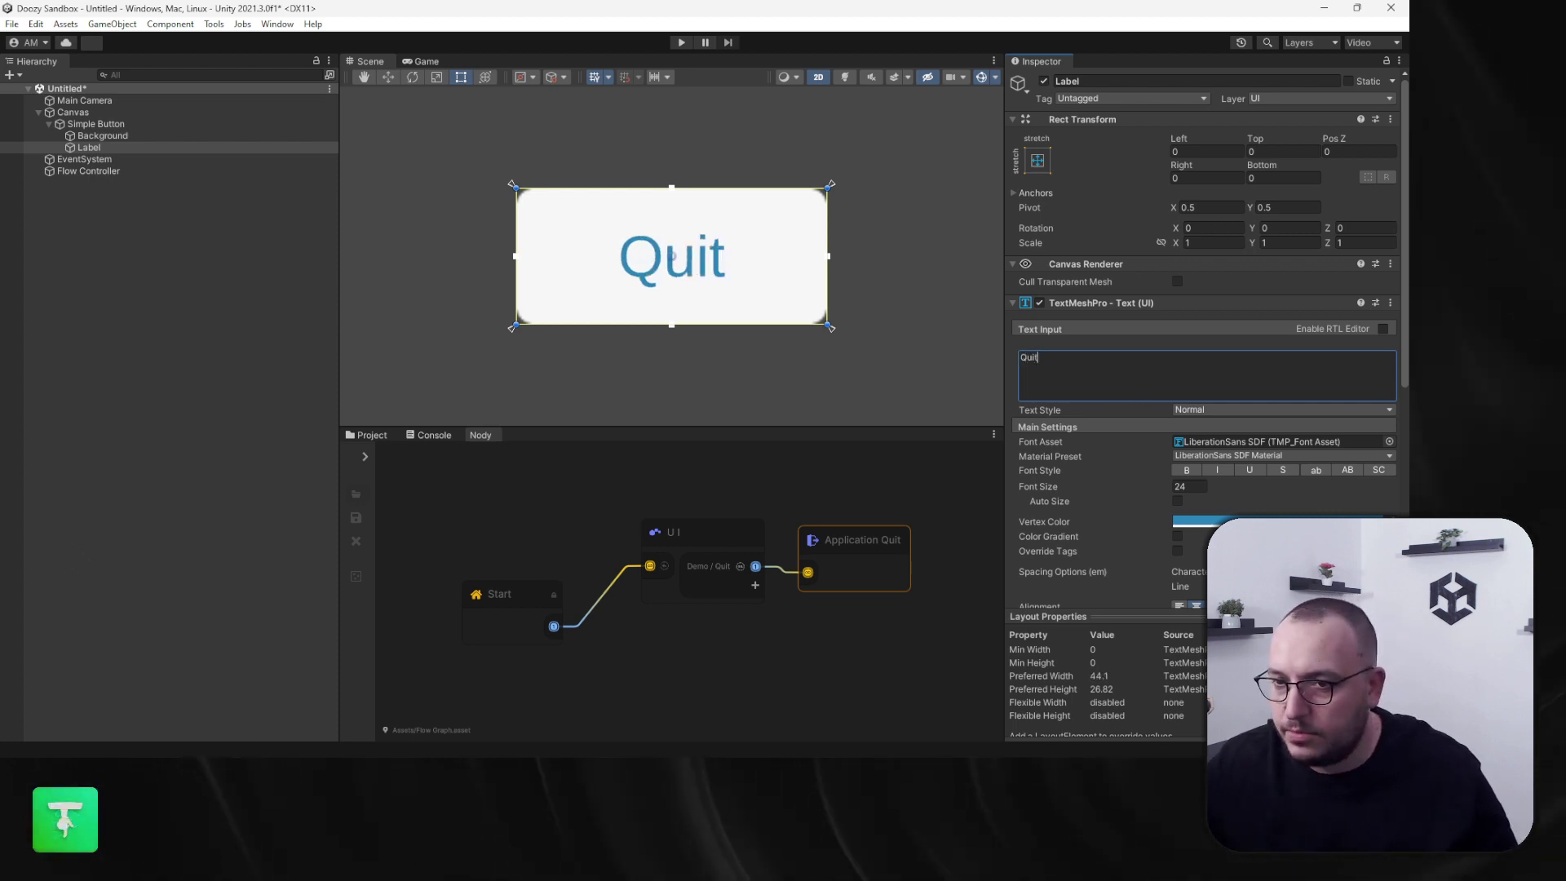
Set the label's vertex colour to red in the colour picker.
click(1191, 521)
click(1372, 473)
drag(1373, 475, 1391, 507)
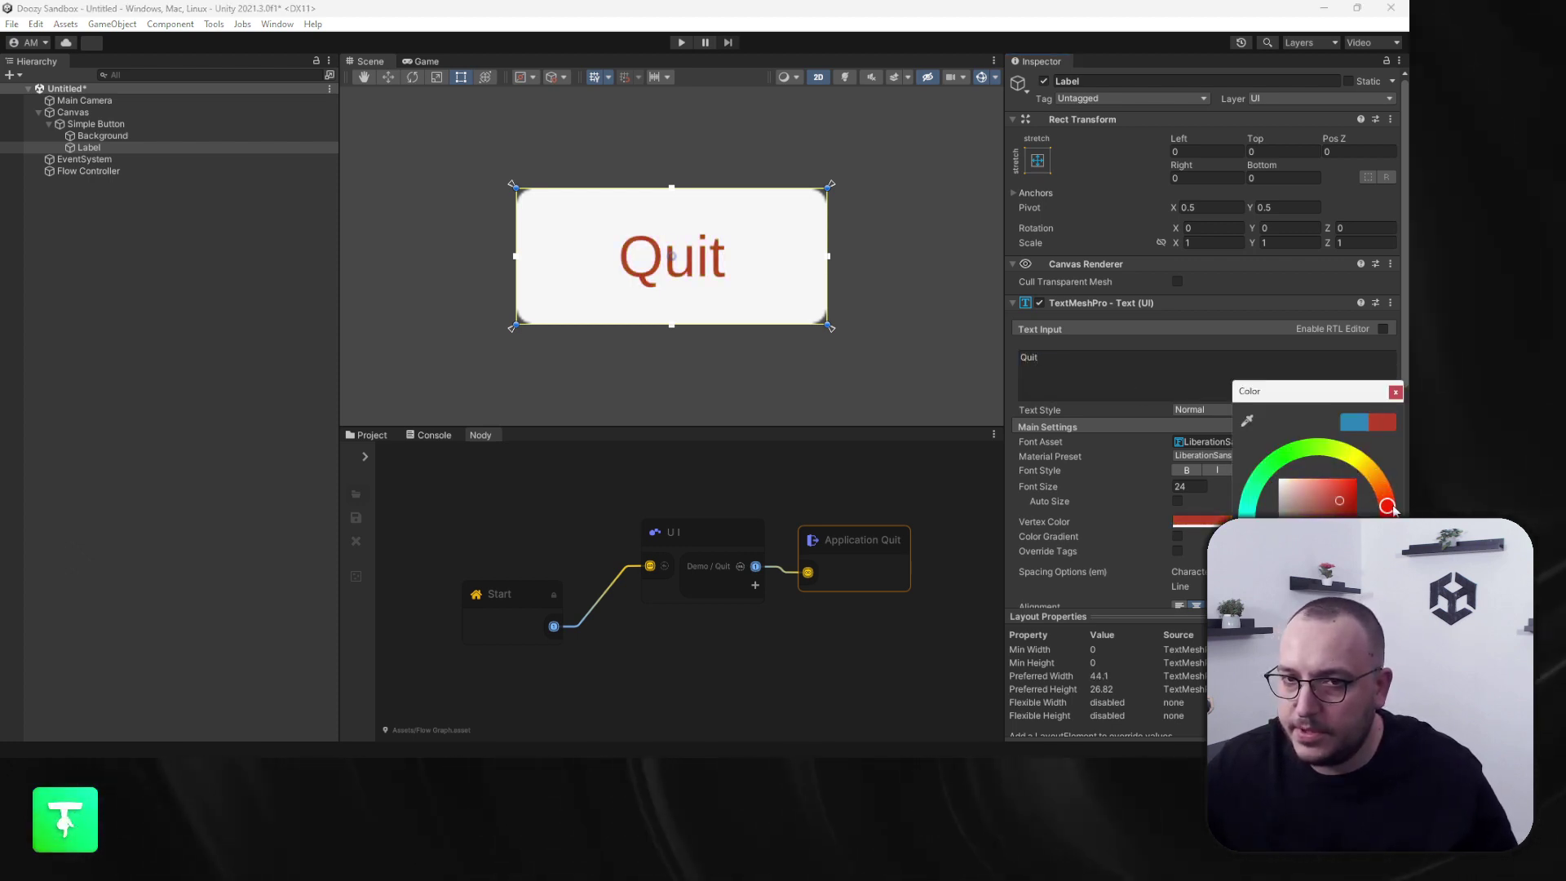
click(848, 312)
scroll(851, 318, down, 4)
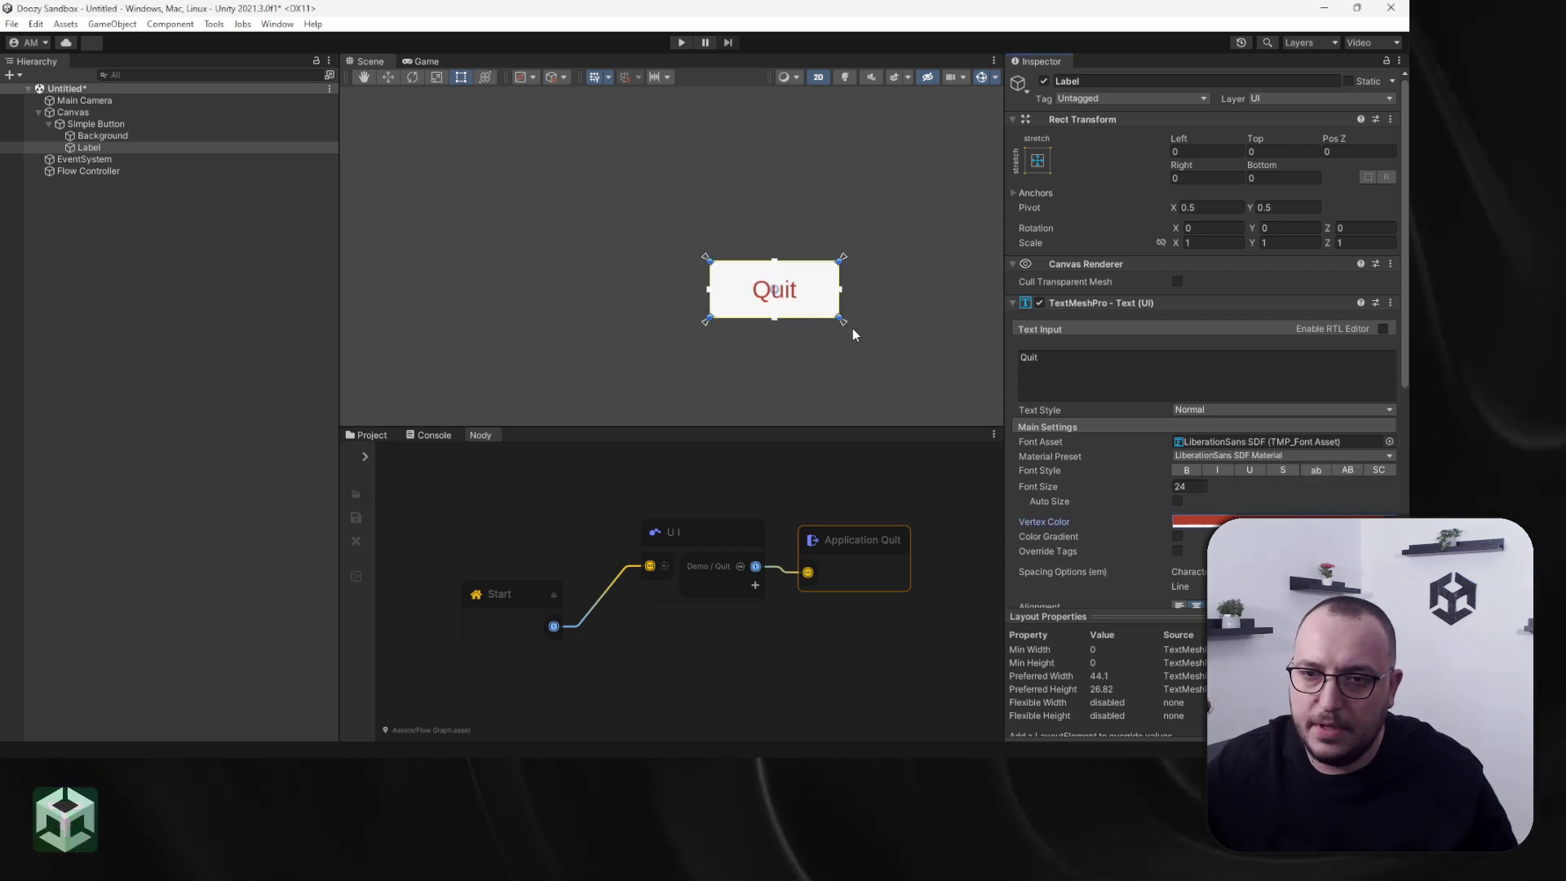
Enter play mode and click the Quit button in the Game view to end play.
key(ctrl+p)
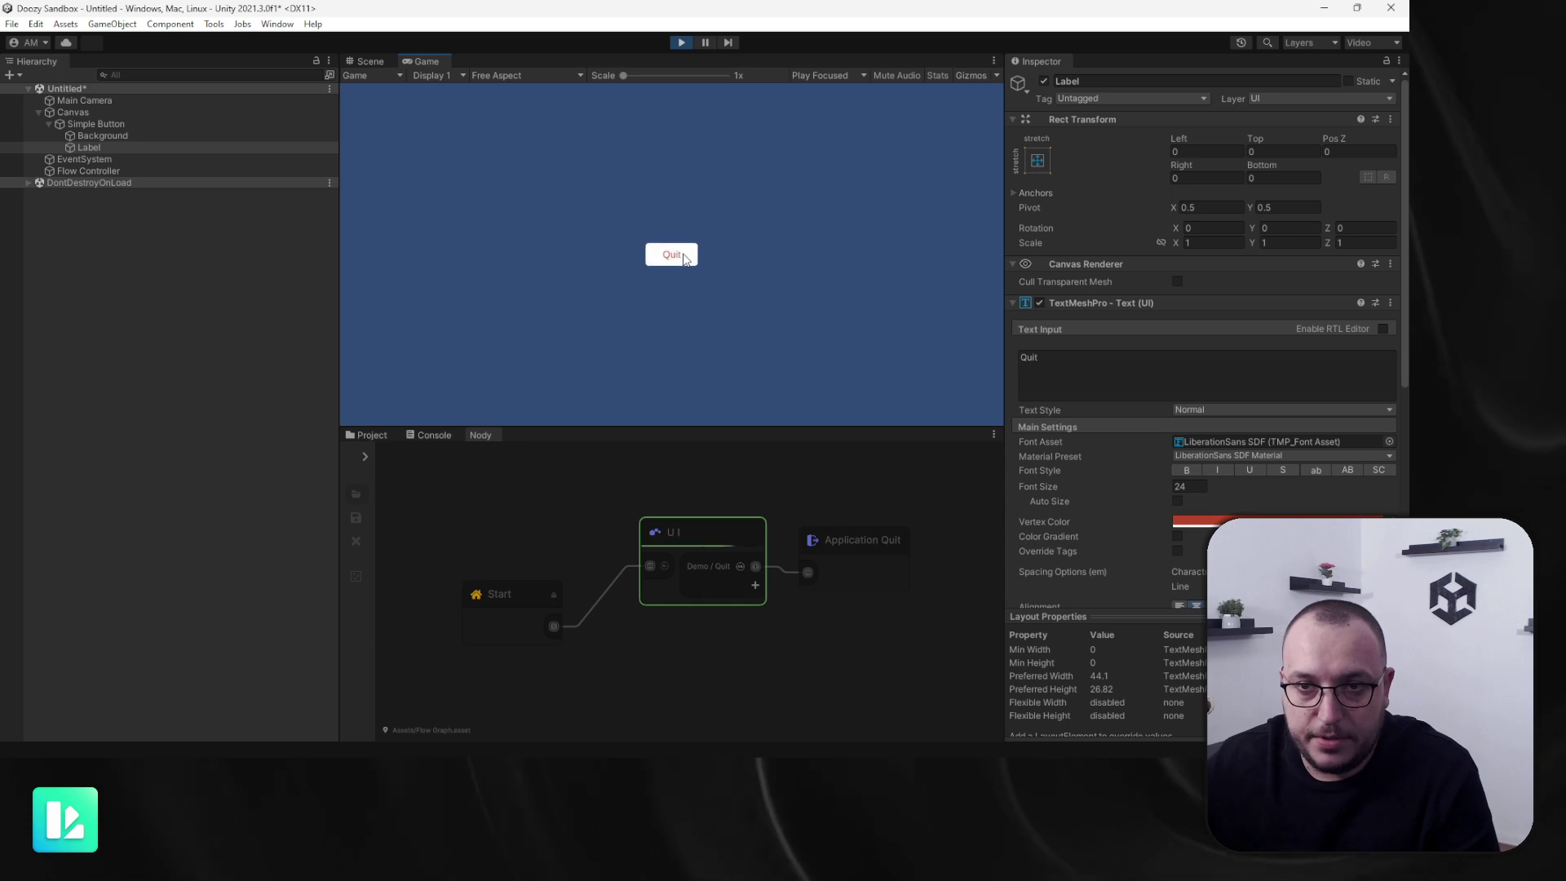
click(671, 255)
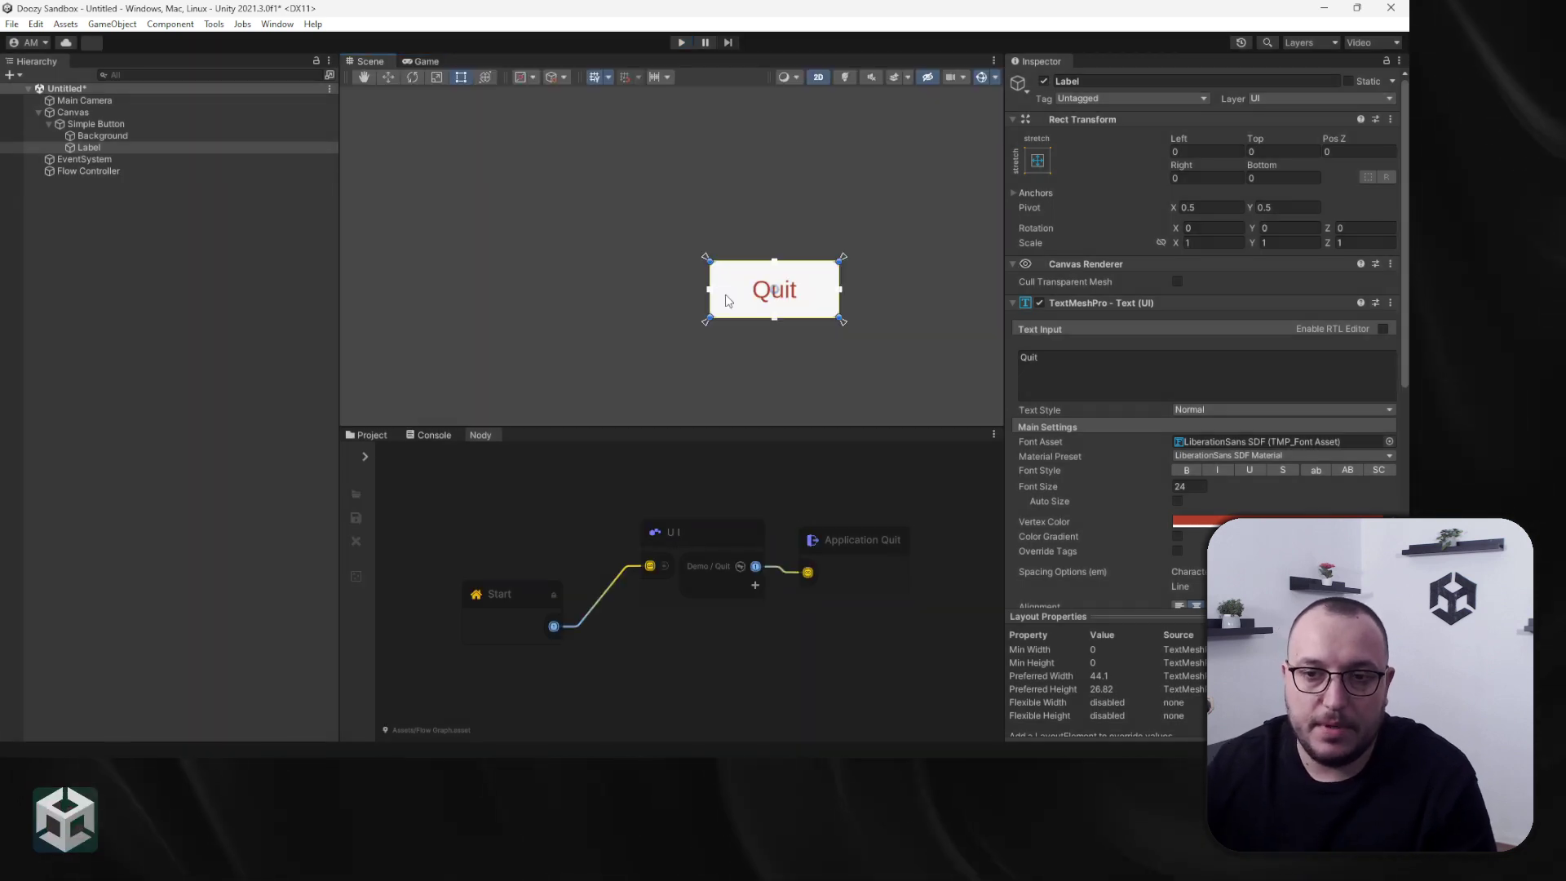